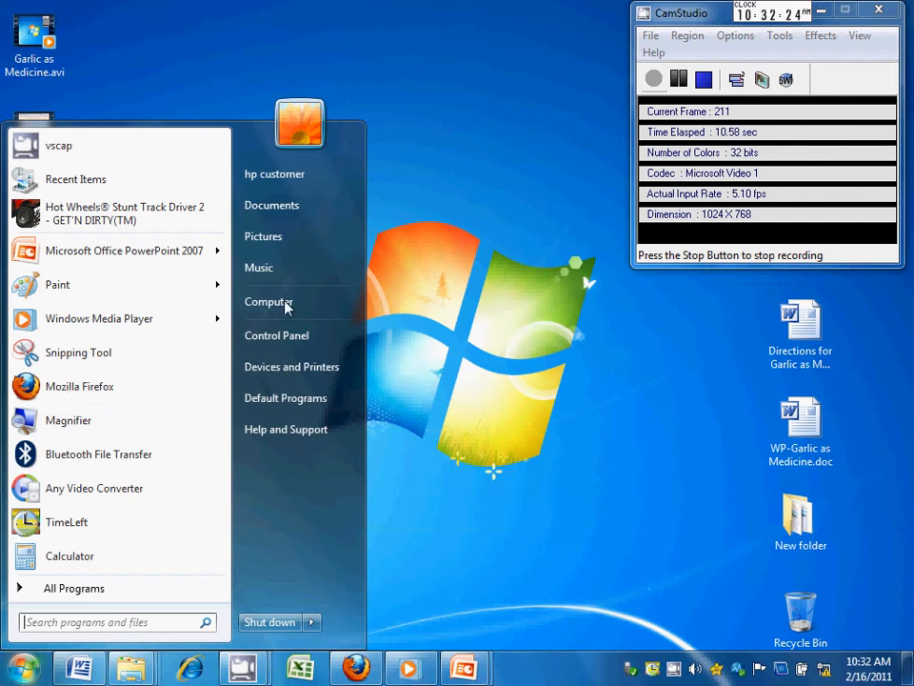
Open WP-Garlic as Medicine.doc from Multimedia Share (Z:) > Student Files > Period 4 > the student's folder.
{"action": "left_click", "coordinate": [286, 302]}
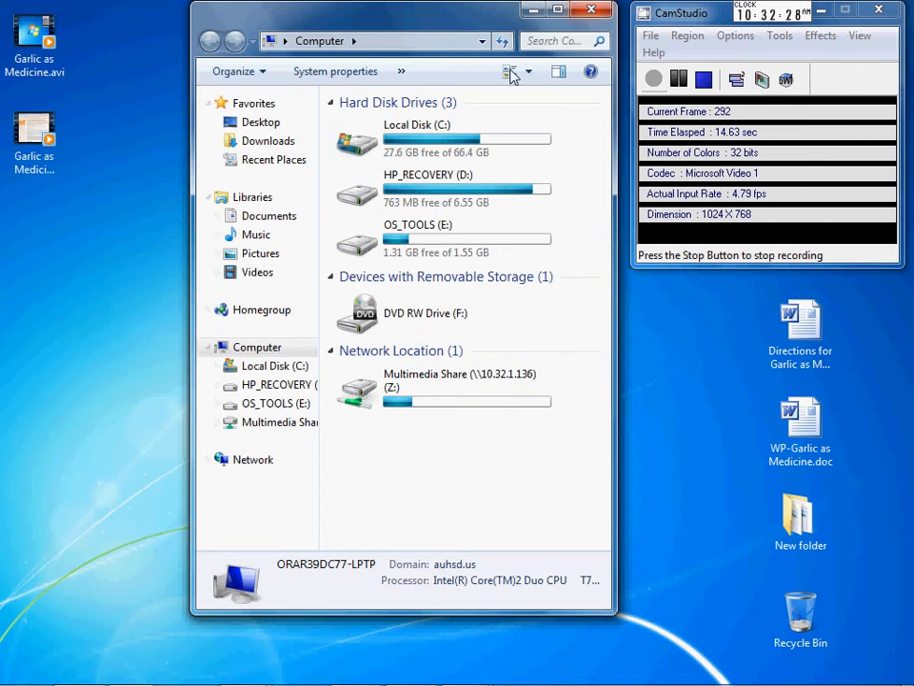
{"action": "left_click", "coordinate": [404, 389]}
{"action": "double_click", "coordinate": [404, 389]}
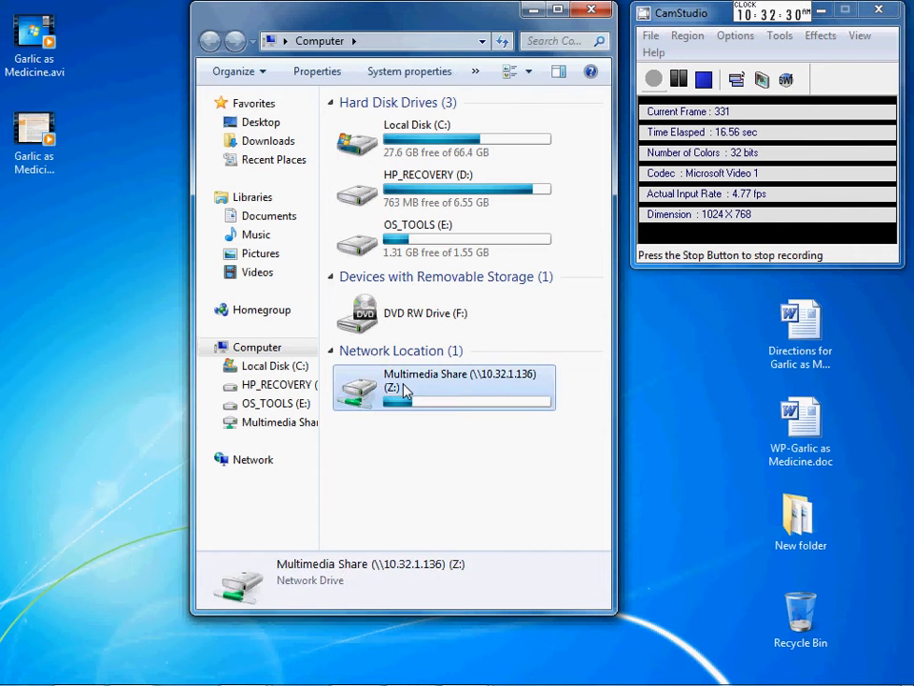
{"action": "left_click", "coordinate": [398, 234]}
{"action": "double_click", "coordinate": [398, 234]}
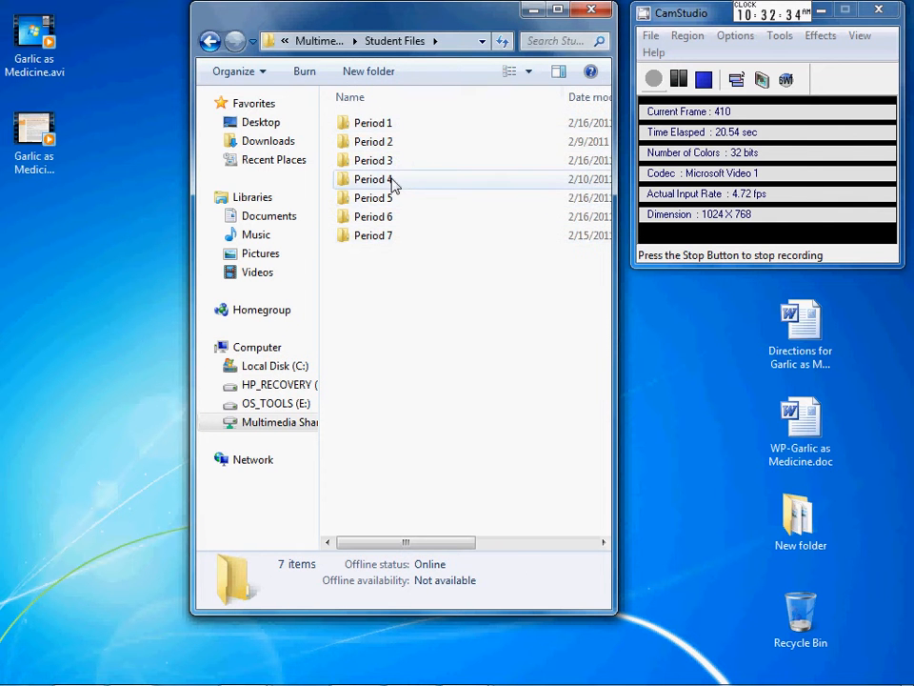
{"action": "double_click", "coordinate": [394, 184]}
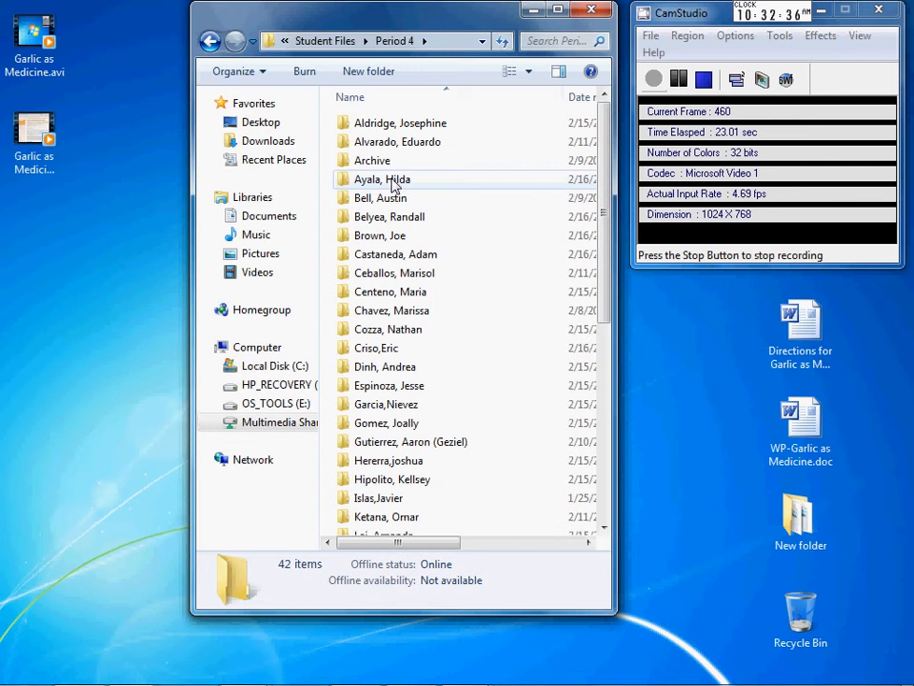
{"action": "double_click", "coordinate": [371, 238]}
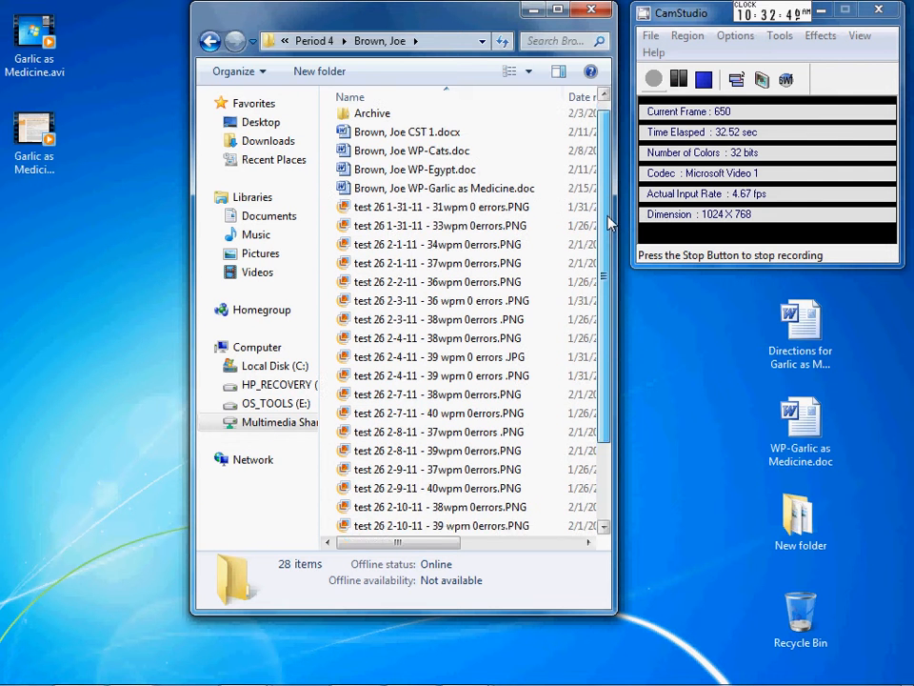
{"action": "left_click_drag", "start_coordinate": [608, 202], "coordinate": [603, 318]}
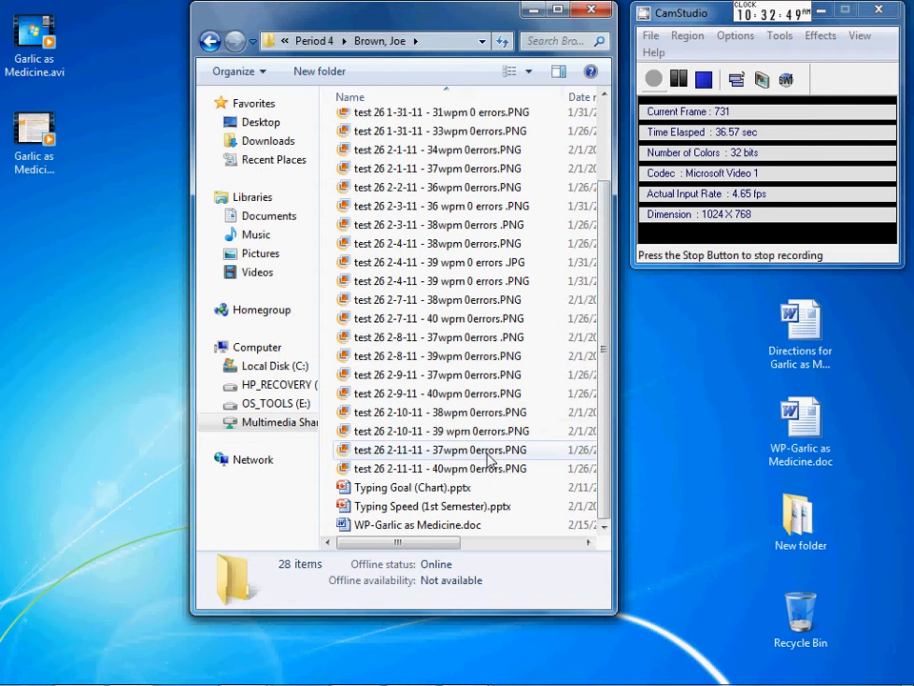
{"action": "double_click", "coordinate": [388, 525]}
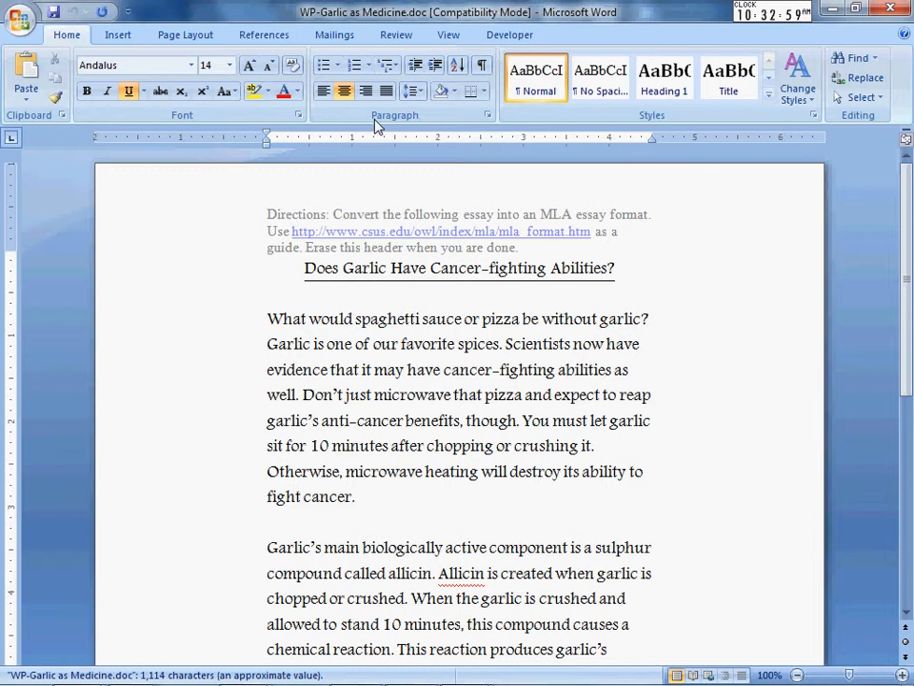
Replace Word's reviewer user name and initials with the student's own name via Change User Name.
{"action": "left_click", "coordinate": [397, 37]}
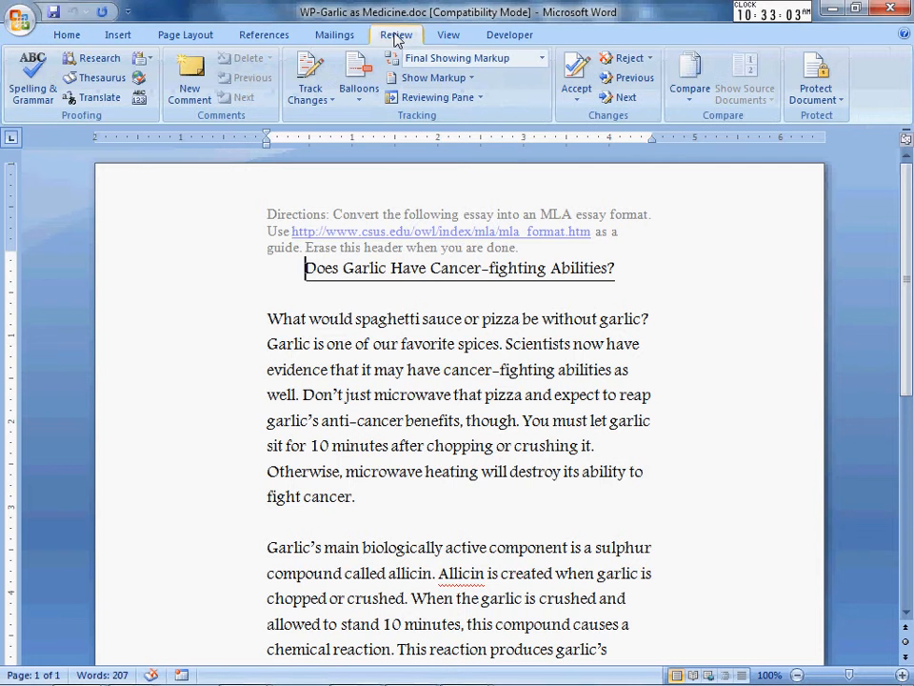
{"action": "left_click", "coordinate": [330, 101]}
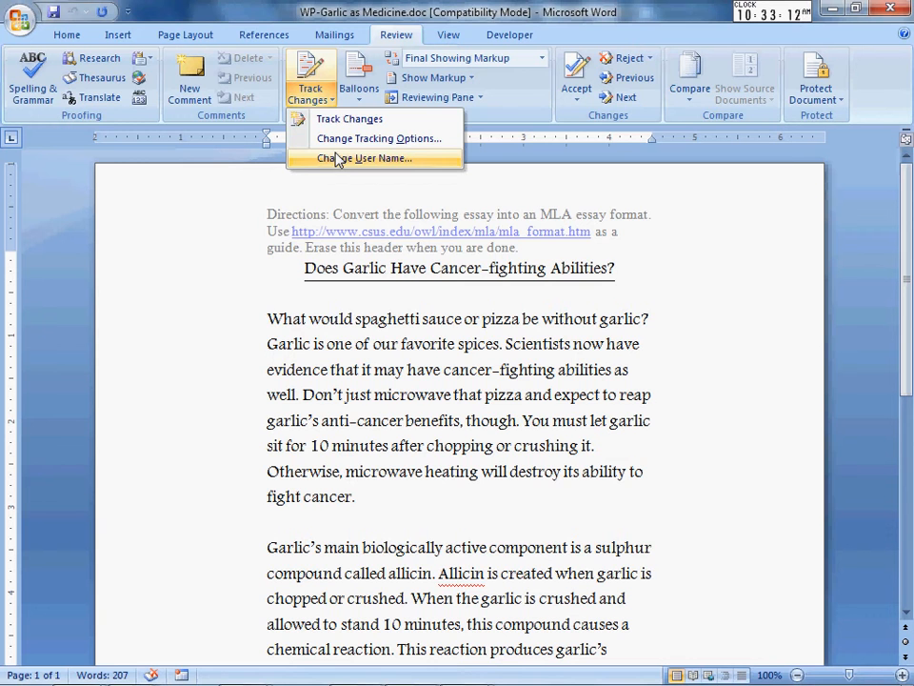
{"action": "left_click", "coordinate": [365, 158]}
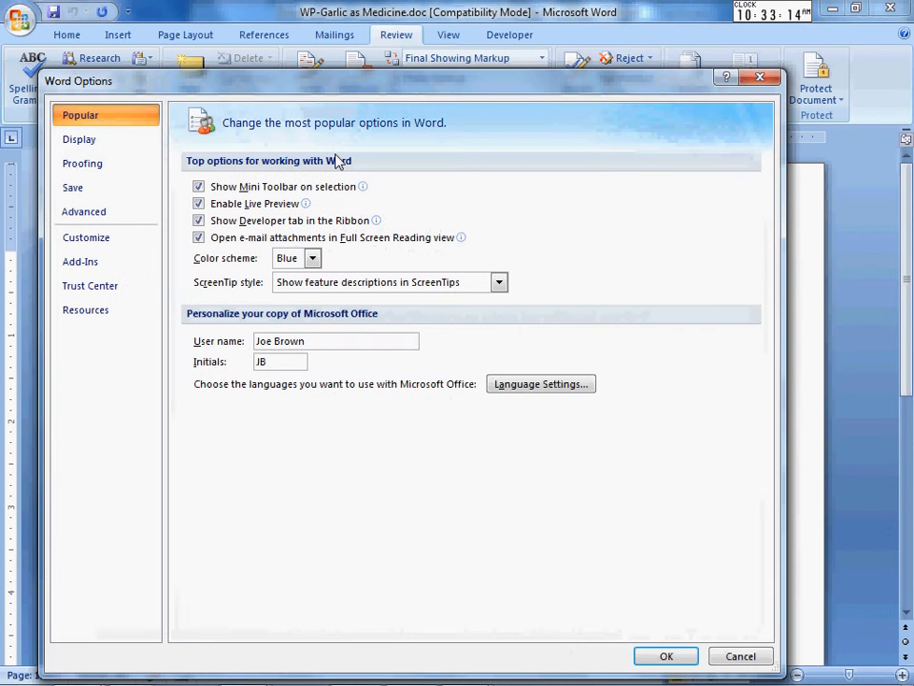
{"action": "left_click", "coordinate": [324, 343]}
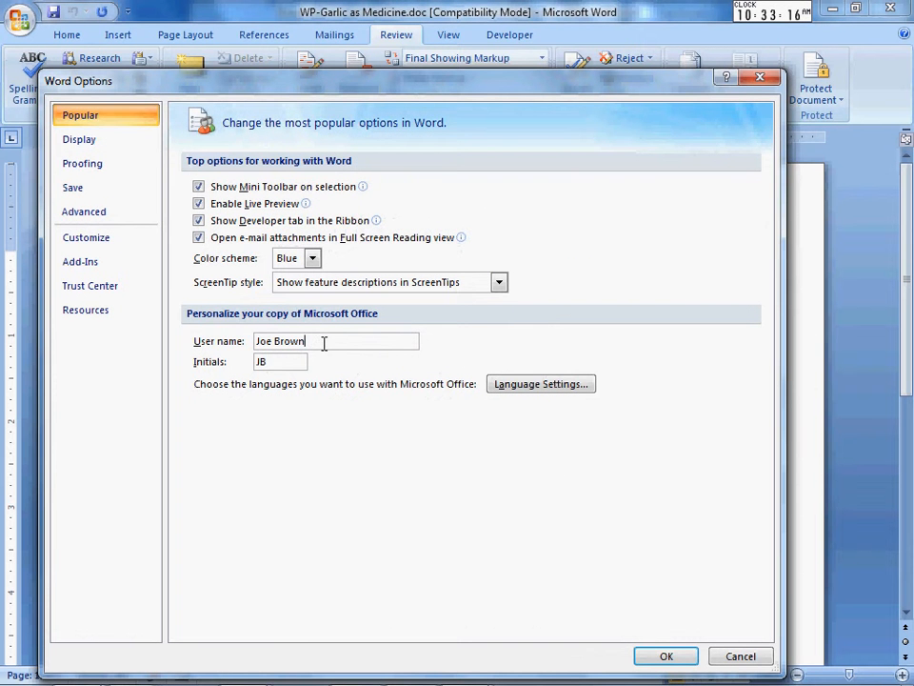
{"action": "left_click_drag", "start_coordinate": [323, 343], "coordinate": [250, 353]}
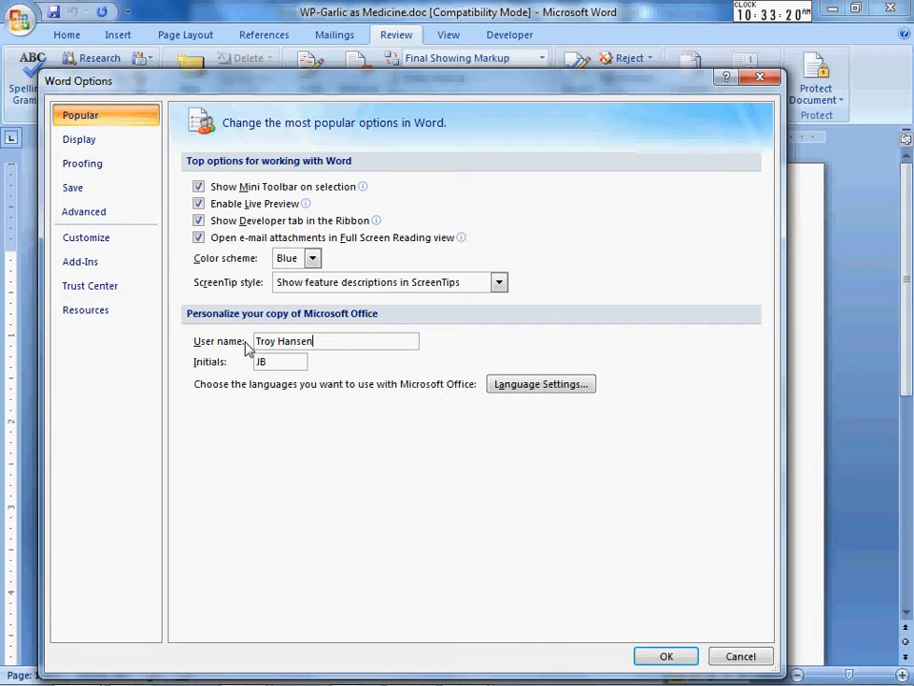
{"action": "left_click_drag", "start_coordinate": [274, 360], "coordinate": [235, 350]}
{"action": "left_click", "coordinate": [657, 655]}
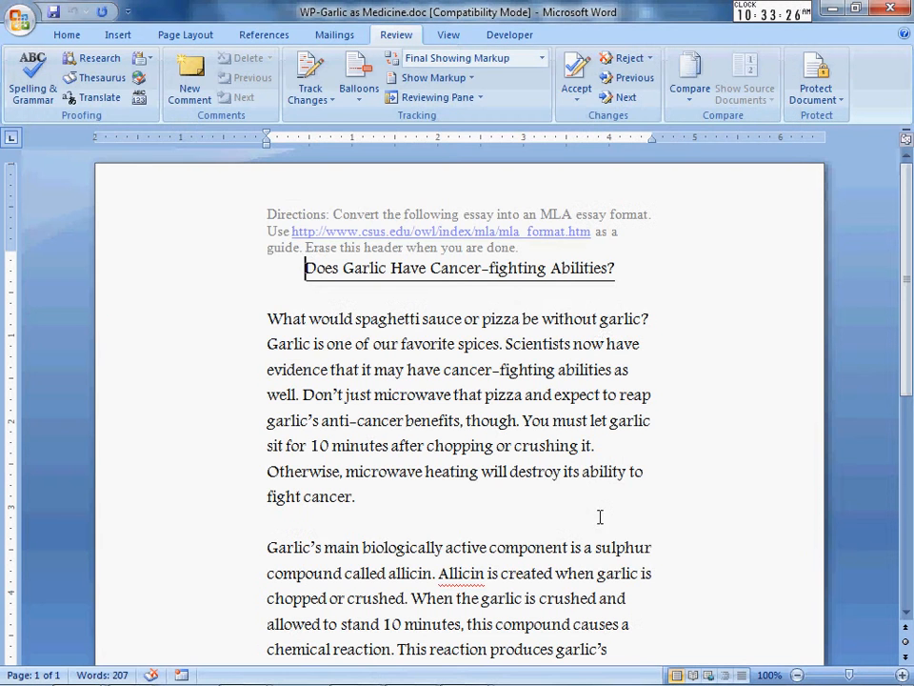
Turn on Track Changes on the Review tab.
{"action": "left_click", "coordinate": [315, 84]}
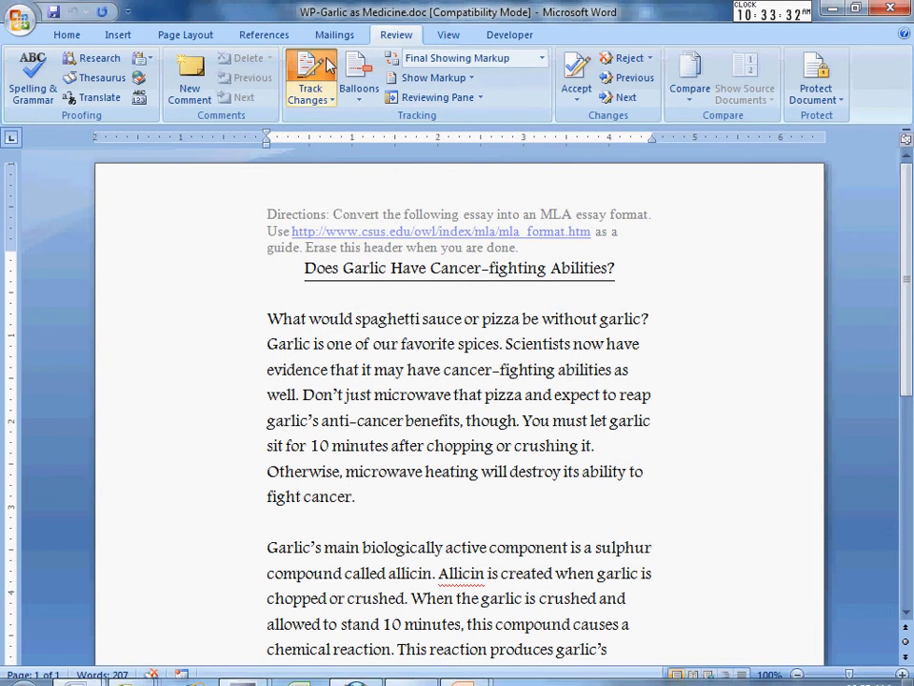
{"action": "left_click", "coordinate": [312, 78]}
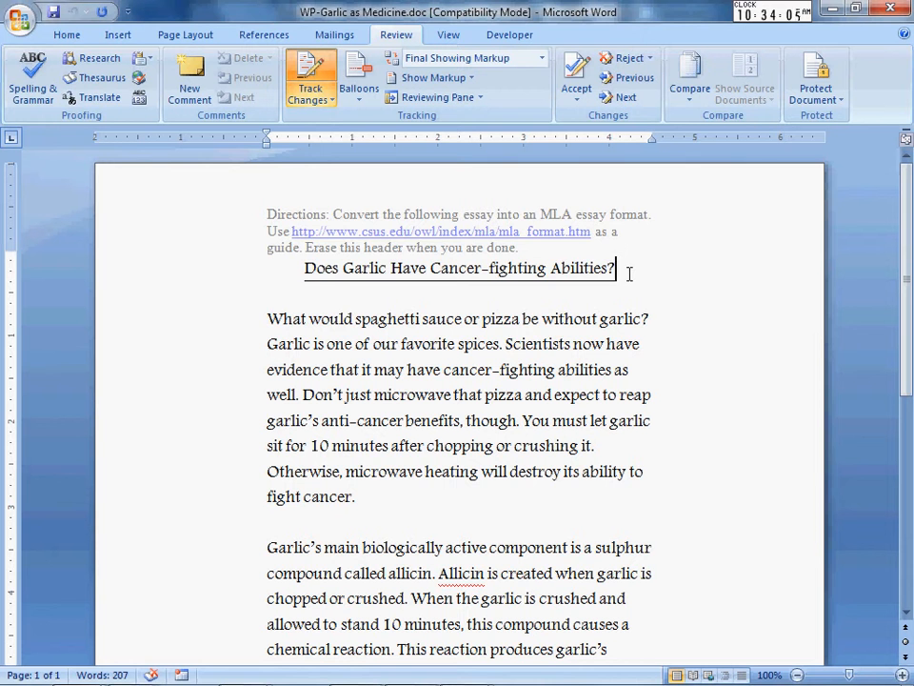
Remove the underline from the title 'Does Garlic Have Cancer-fighting Abilities?'.
{"action": "left_click_drag", "start_coordinate": [628, 275], "coordinate": [303, 267]}
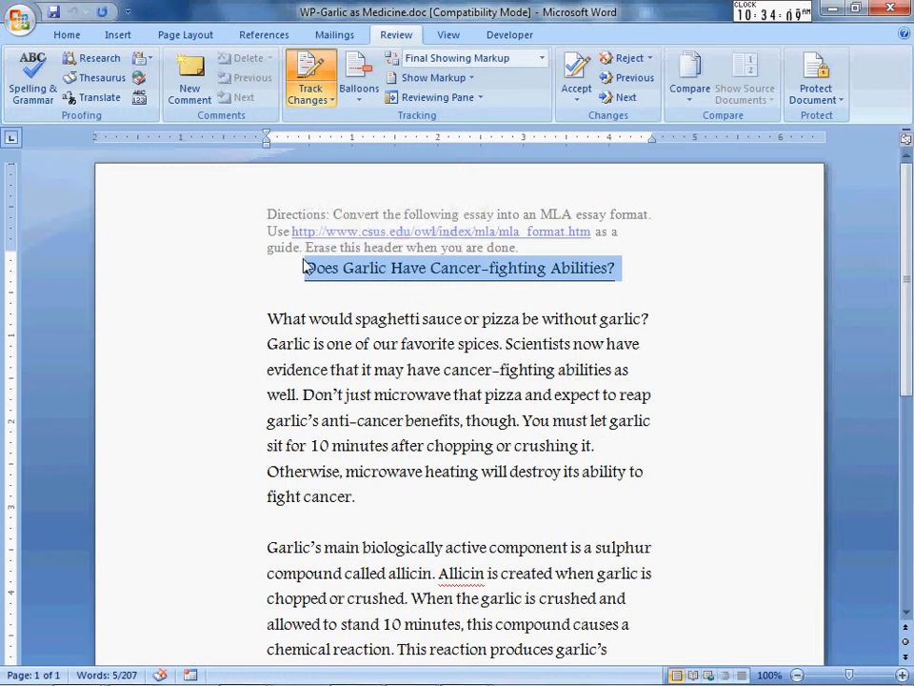
{"action": "left_click", "coordinate": [67, 35]}
{"action": "left_click", "coordinate": [127, 91]}
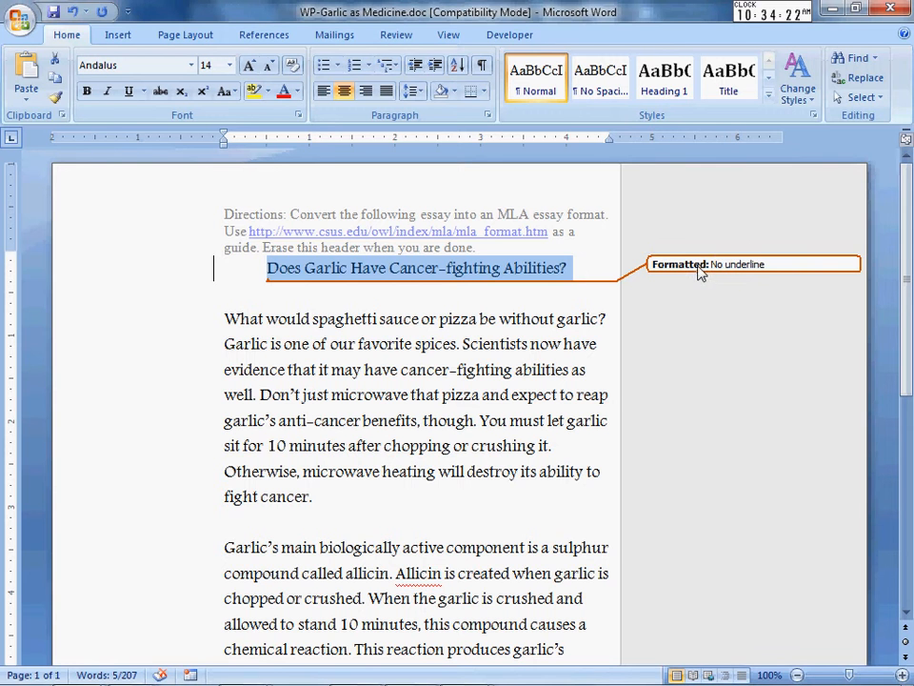
{"action": "mouse_move", "coordinate": [729, 275]}
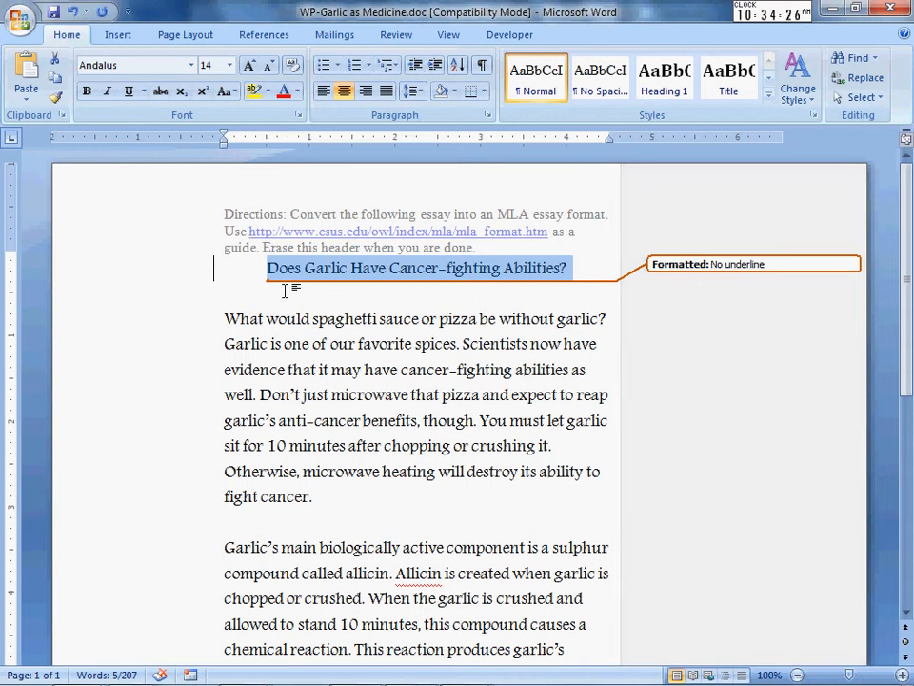
{"action": "left_click", "coordinate": [225, 297]}
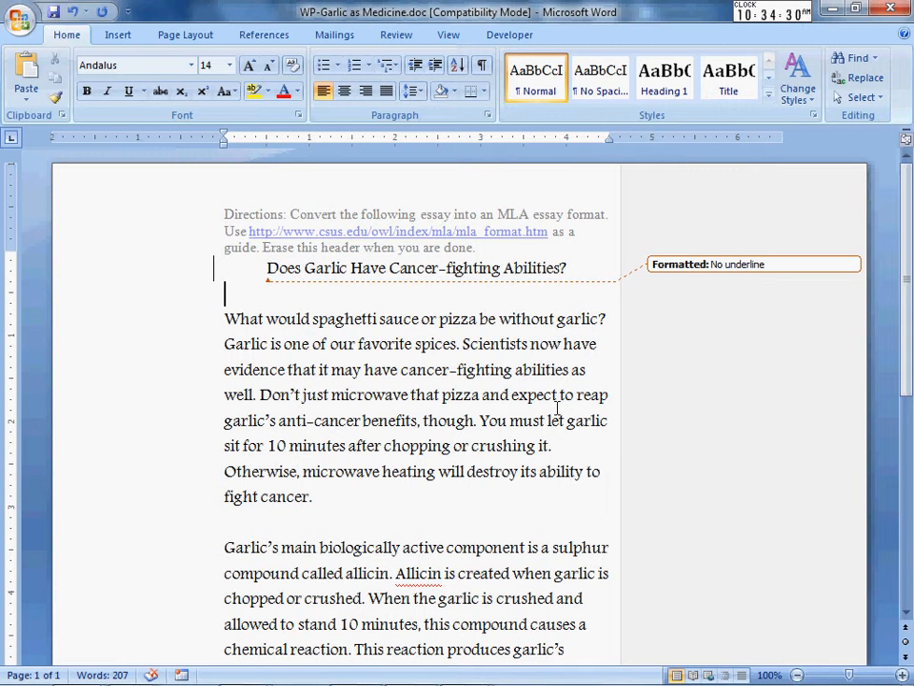
Indent the first line of the three body paragraphs by 0.5" with Tab.
{"action": "key", "text": "Delete"}
{"action": "key", "text": "Tab"}
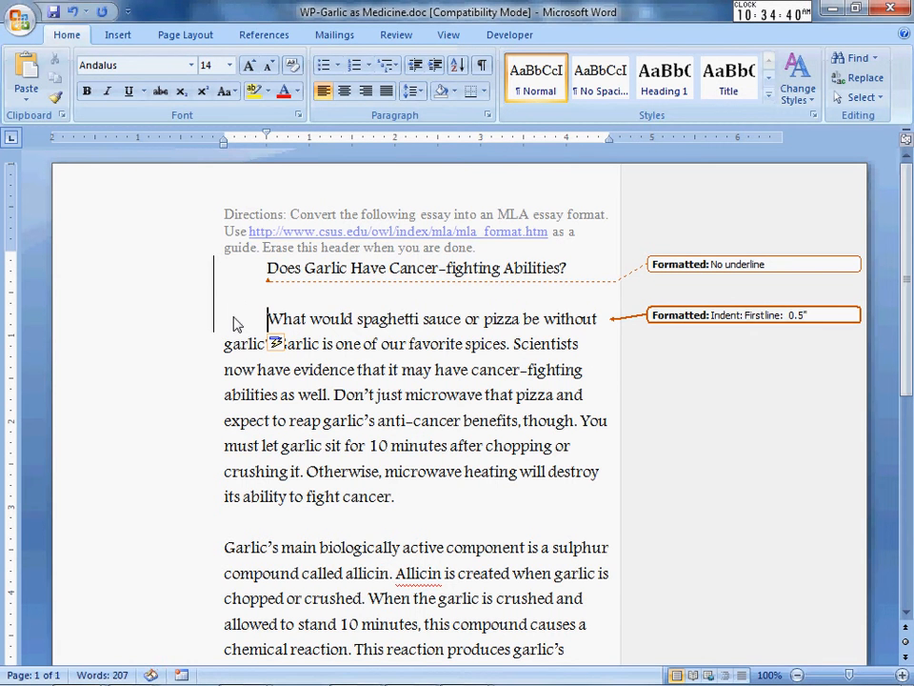
{"action": "left_click", "coordinate": [238, 520]}
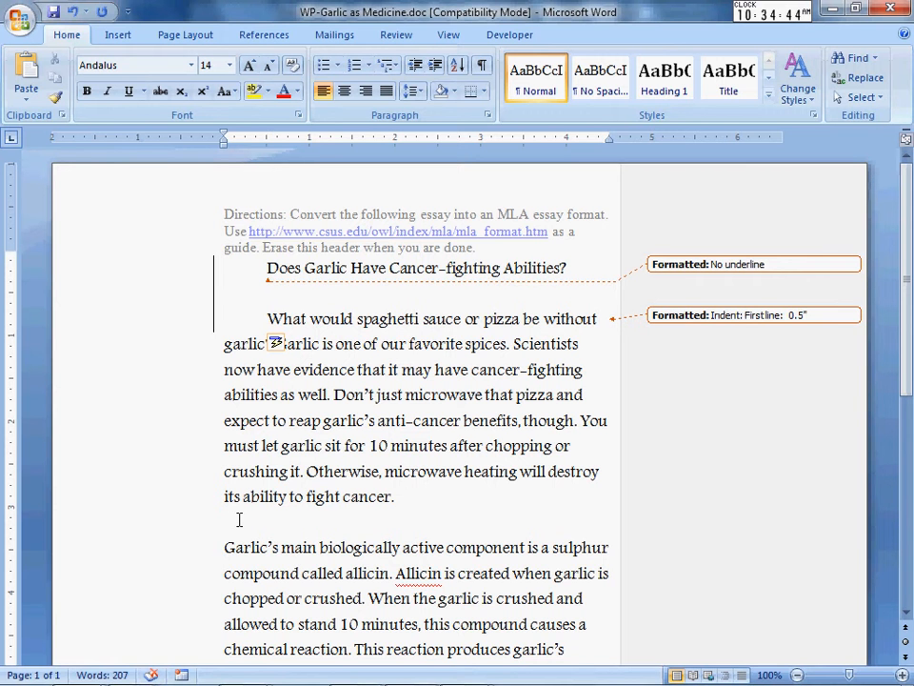
{"action": "key", "text": "Down"}
{"action": "key", "text": "Tab"}
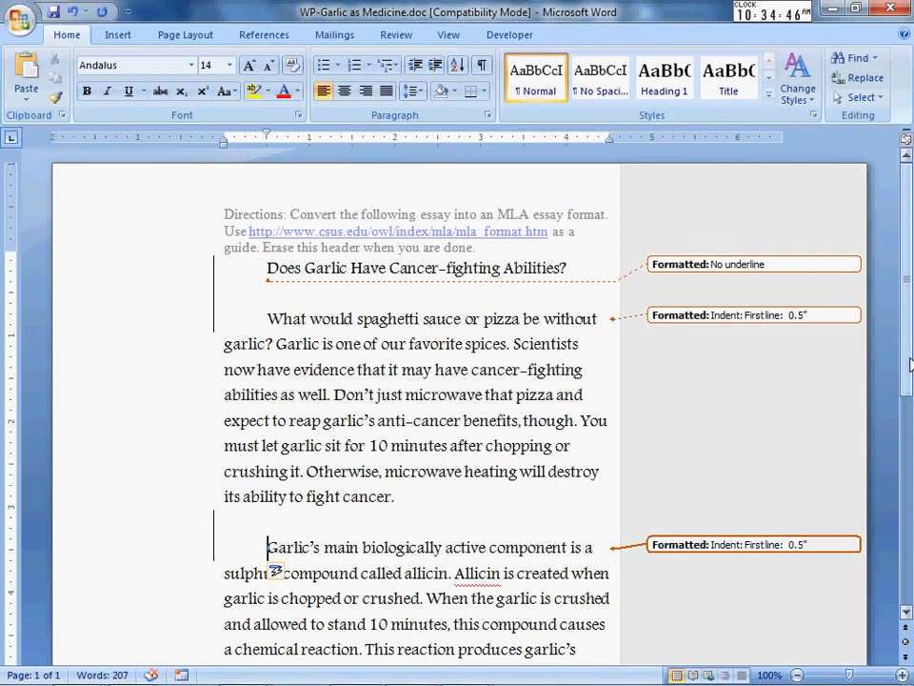
{"action": "scroll", "coordinate": [909, 365], "scroll_direction": "down", "scroll_amount": 3}
{"action": "left_click", "coordinate": [229, 468]}
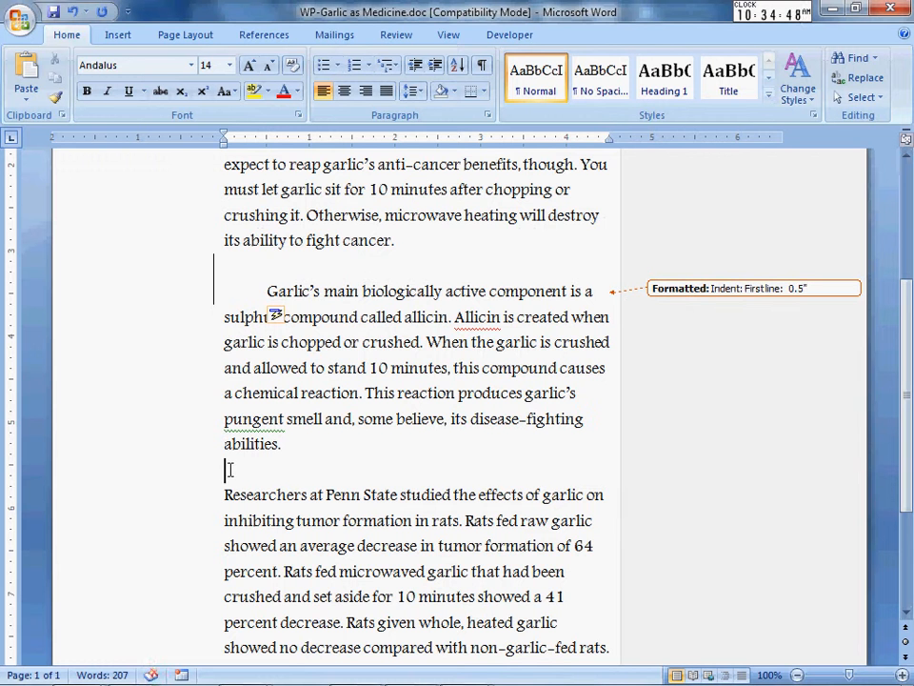
{"action": "key", "text": "Delete"}
{"action": "key", "text": "Tab"}
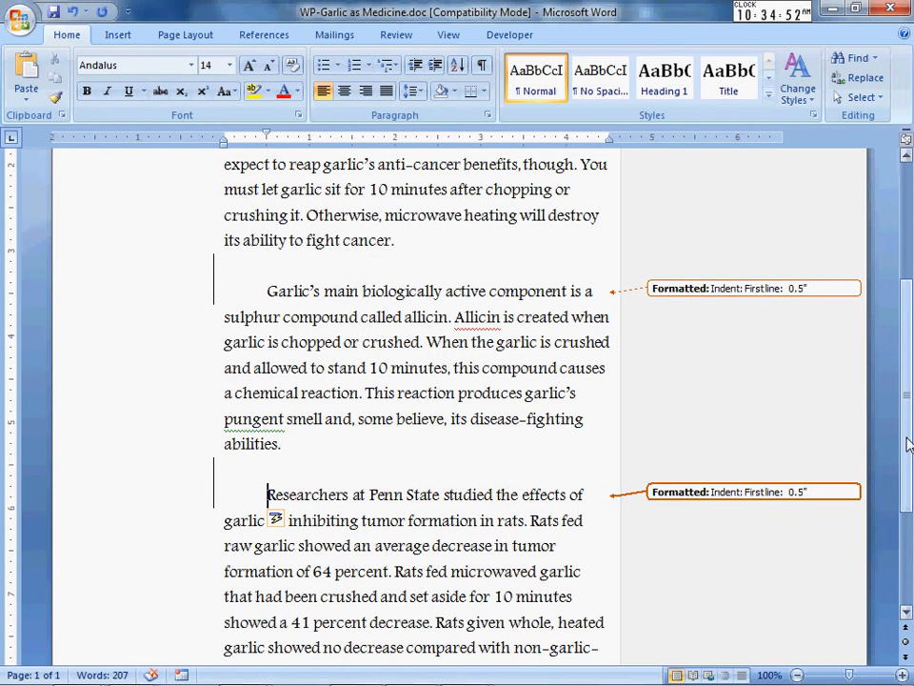
Select the whole essay from after 'predispositions.' up to the title.
{"action": "left_click_drag", "start_coordinate": [910, 444], "coordinate": [905, 540]}
{"action": "left_click", "coordinate": [552, 558]}
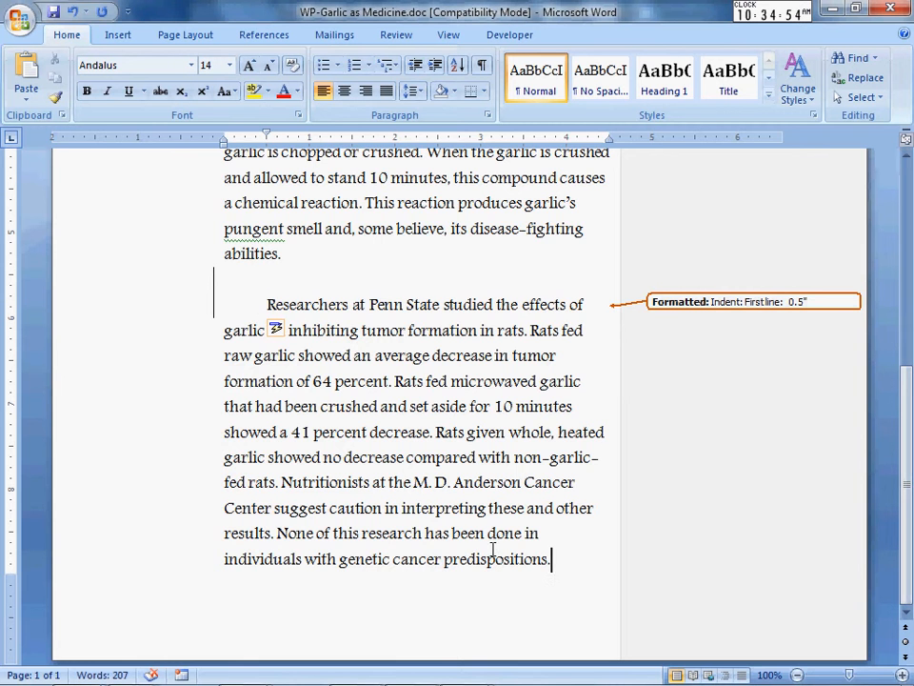
{"action": "left_click_drag", "start_coordinate": [552, 558], "coordinate": [181, 80]}
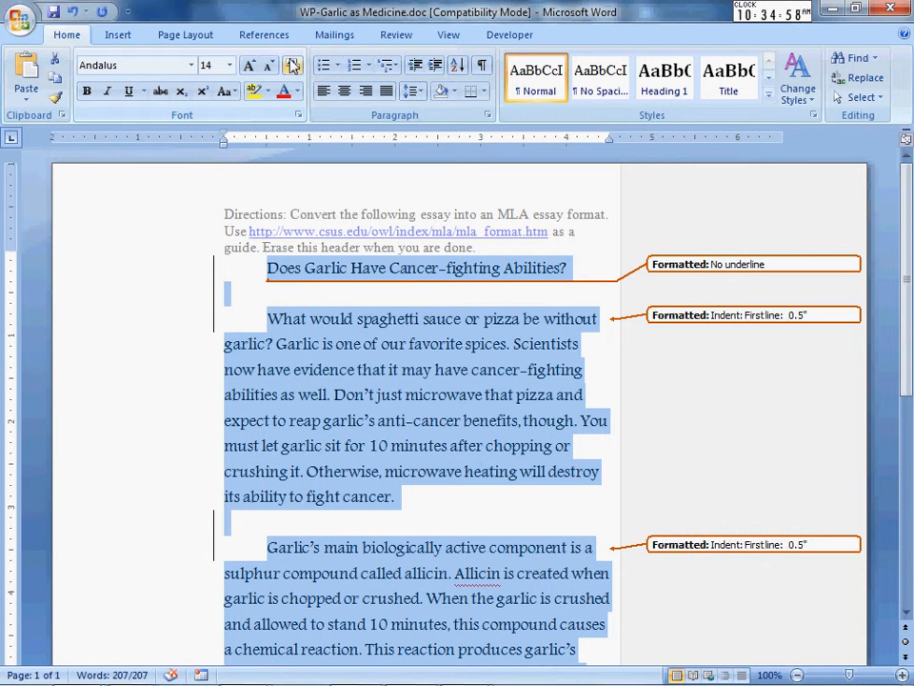
Set the essay to 2.0 line spacing and Normal 1-inch margins.
{"action": "left_click", "coordinate": [425, 99]}
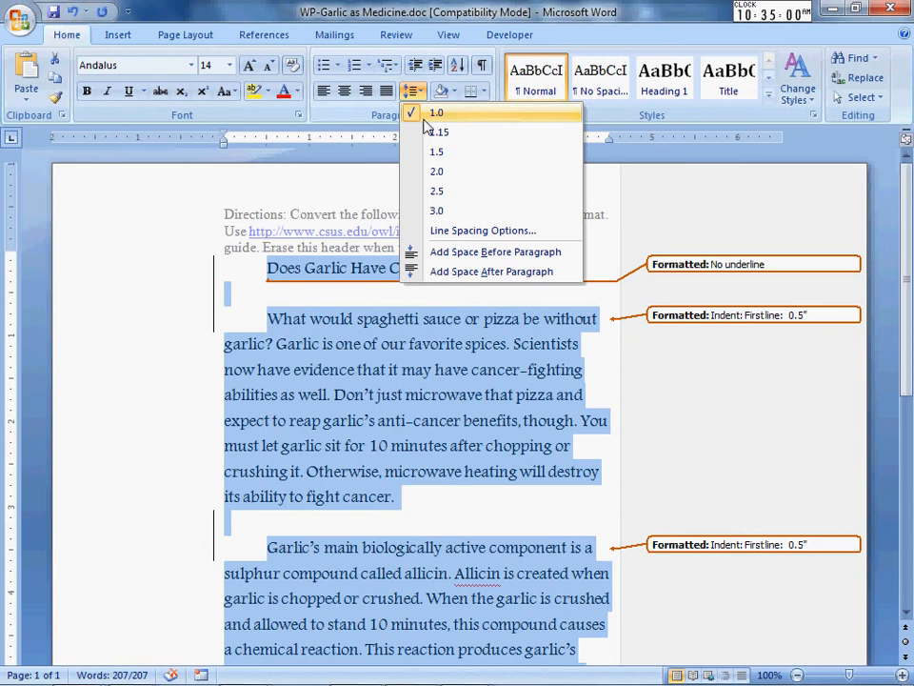
{"action": "left_click", "coordinate": [433, 174]}
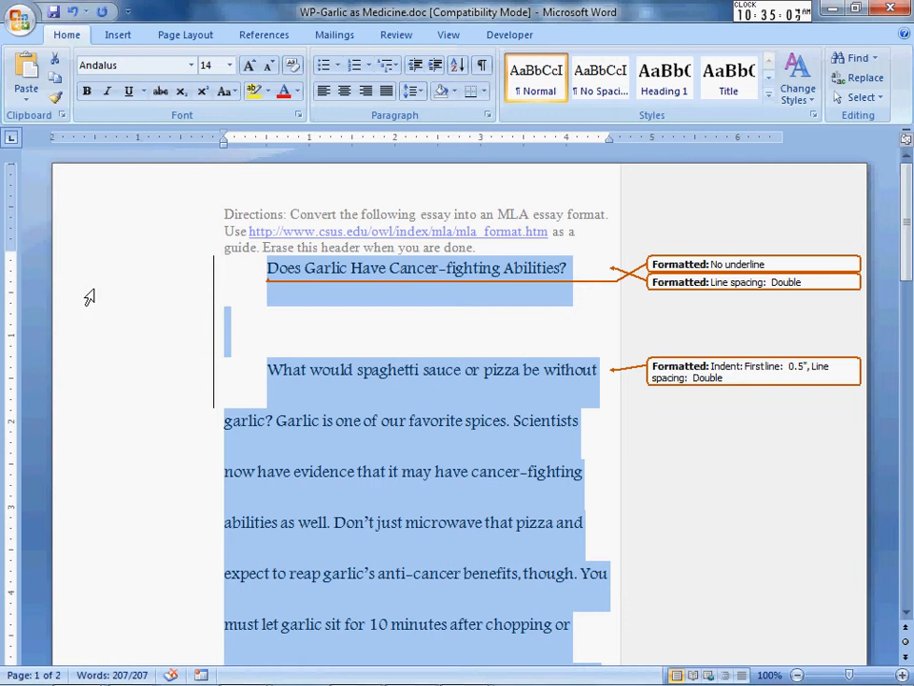
{"action": "left_click", "coordinate": [189, 35]}
{"action": "left_click", "coordinate": [98, 93]}
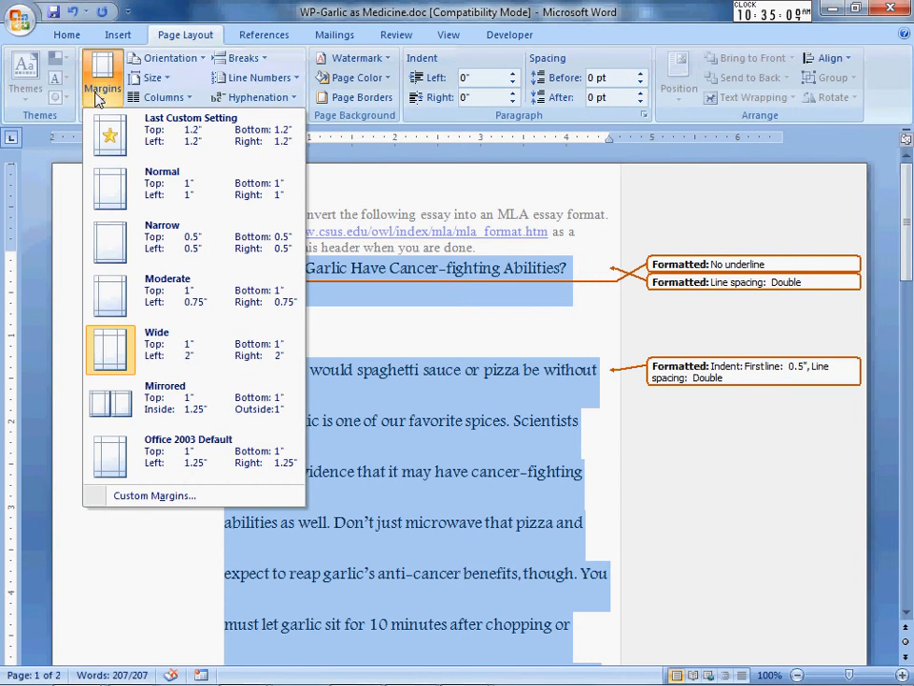
{"action": "left_click", "coordinate": [159, 191]}
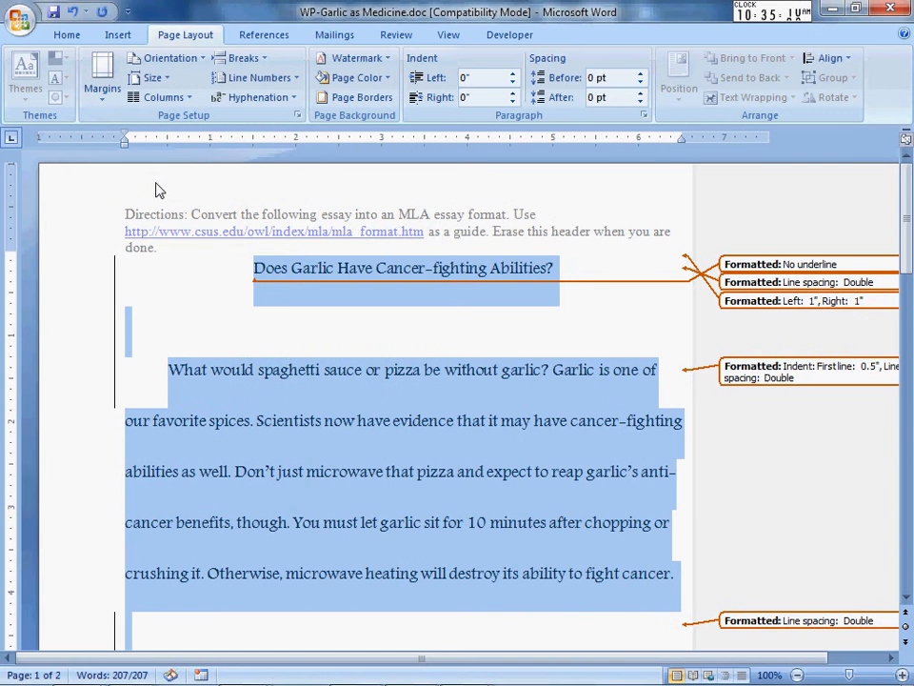
Add blank lines above the title.
{"action": "left_click", "coordinate": [248, 268]}
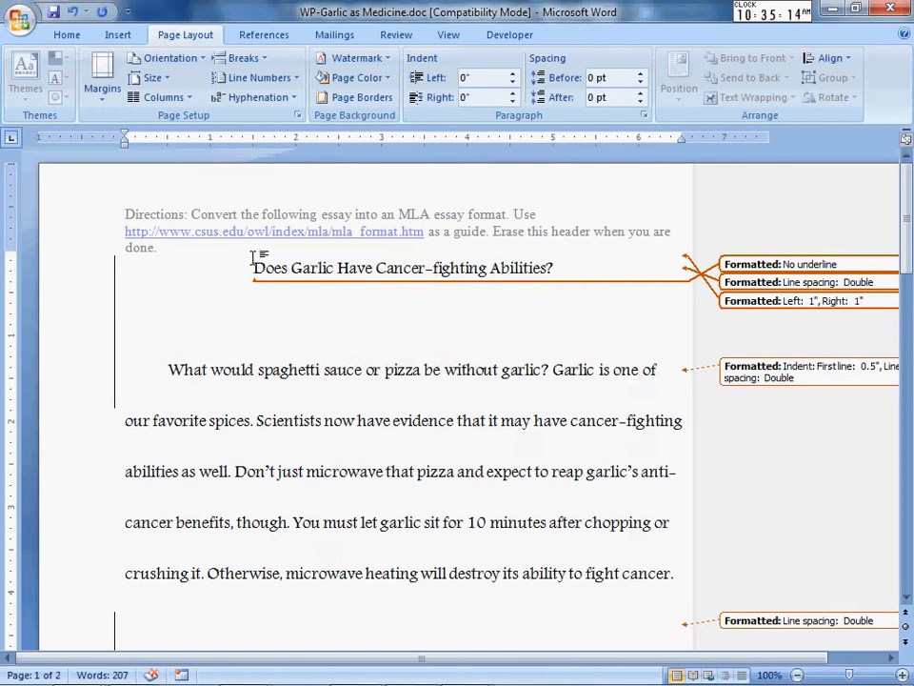
{"action": "key", "text": "Return"}
{"action": "key", "text": "Up"}
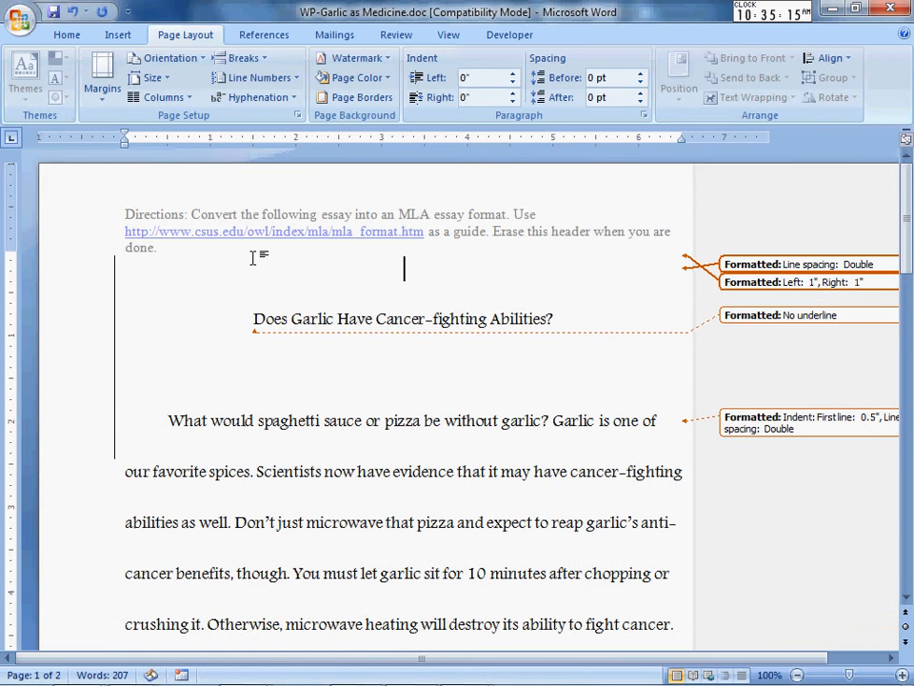
Type a left-aligned heading: student name, instructor name, Business Technology, February 15, 2011.
{"action": "left_click", "coordinate": [67, 35]}
{"action": "left_click", "coordinate": [324, 91]}
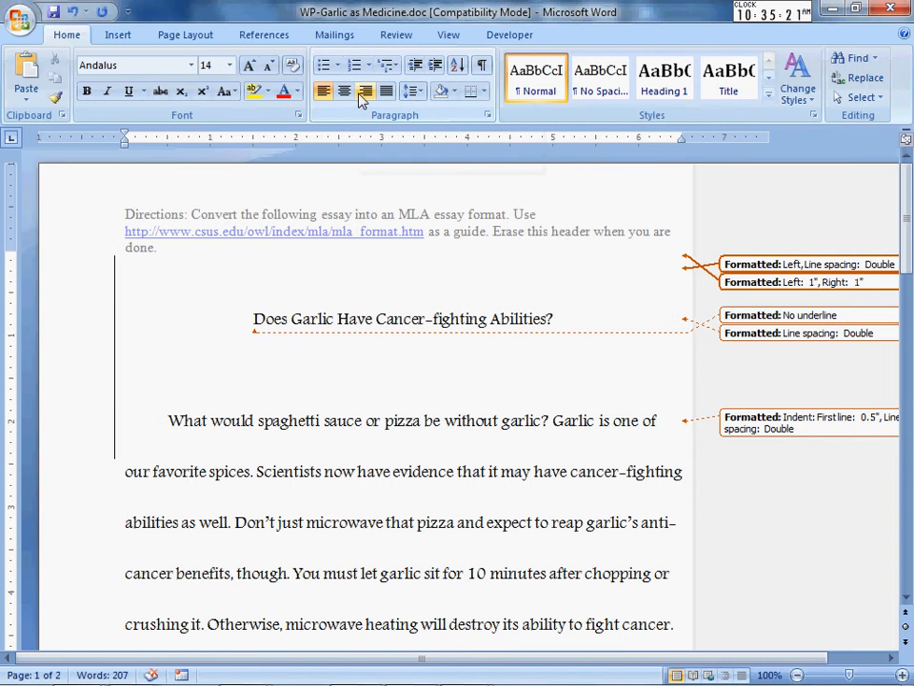
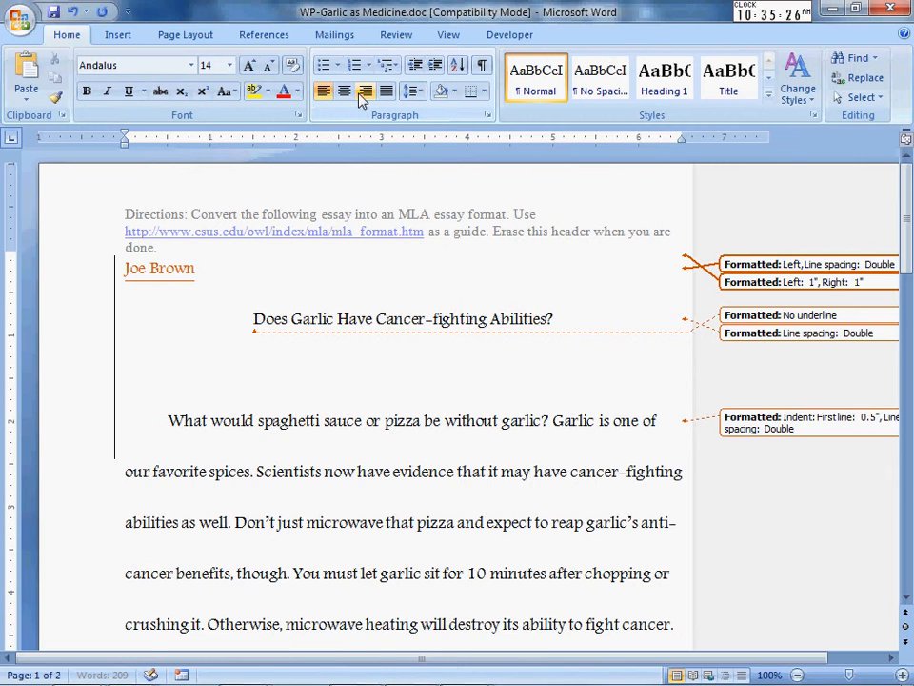
{"action": "key", "text": "Return"}
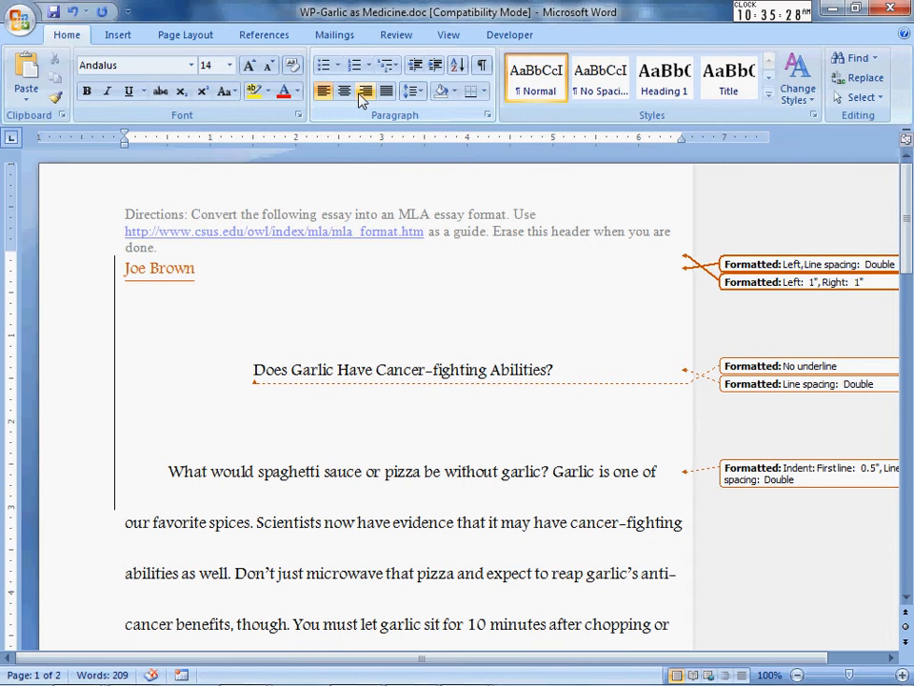
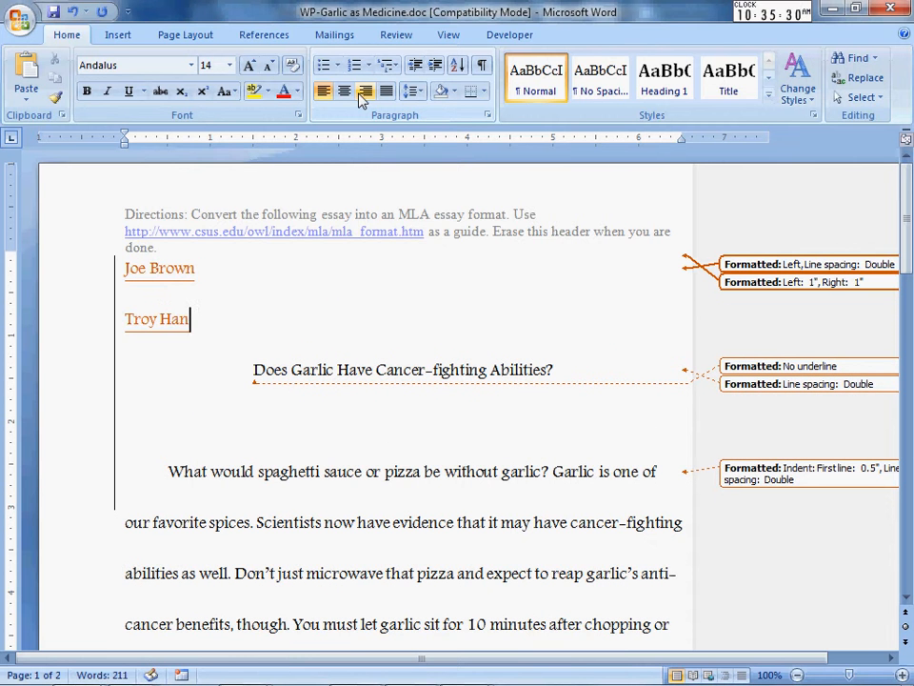
{"action": "key", "text": "Return"}
{"action": "type", "text": "Busi"}
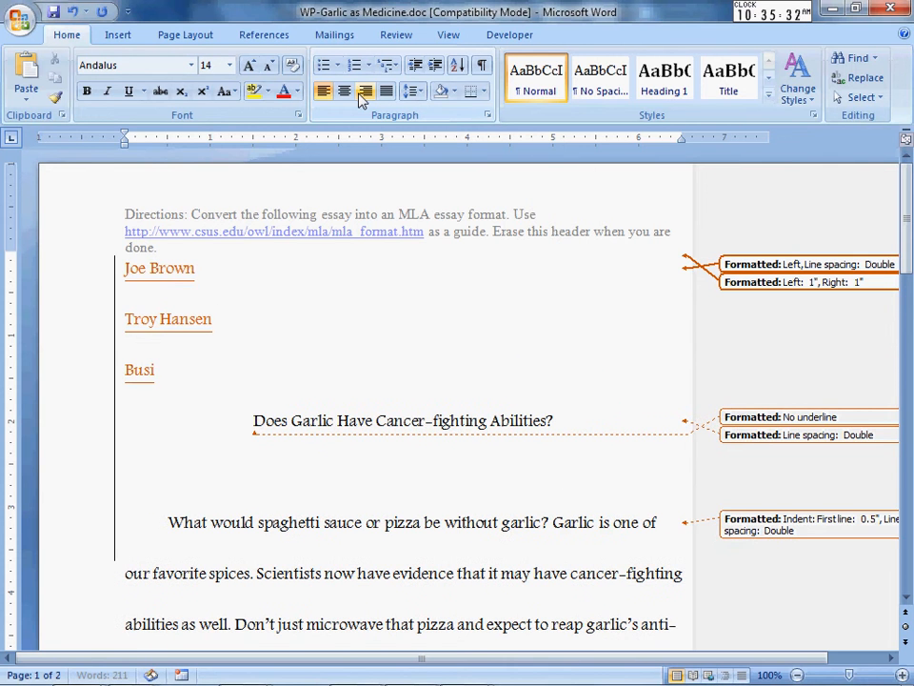
{"action": "type", "text": "ness"}
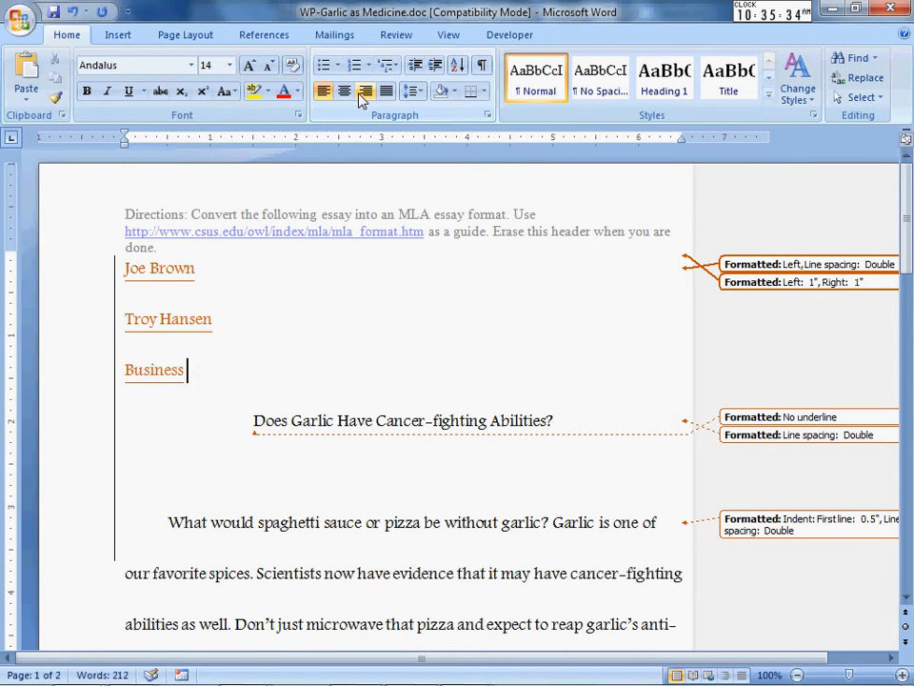
{"action": "type", "text": " Technology"}
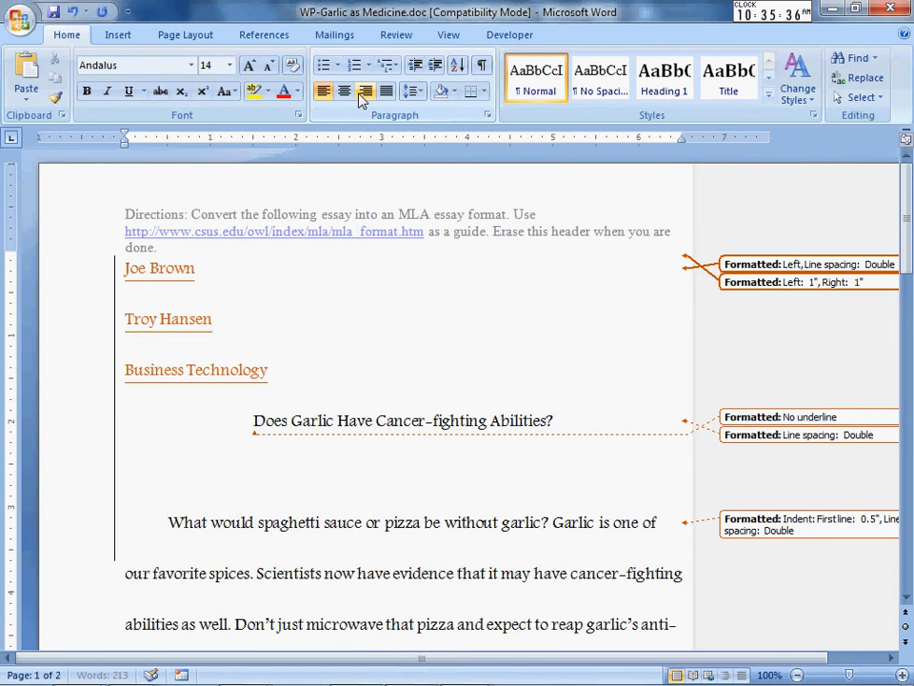
{"action": "key", "text": "Return"}
{"action": "type", "text": "G"}
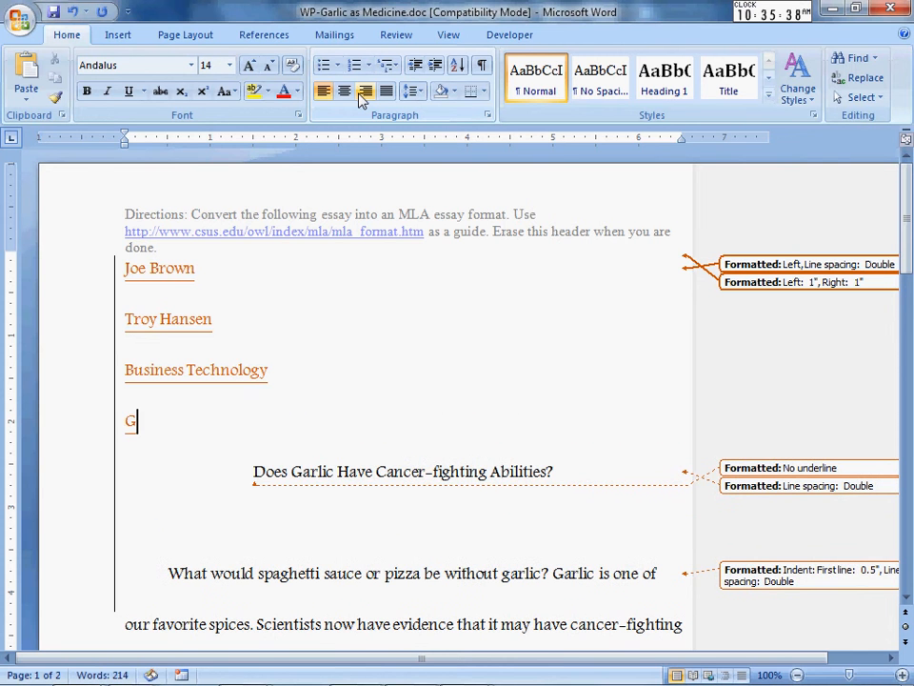
{"action": "key", "text": "BackSpace"}
{"action": "type", "text": "February 15,"}
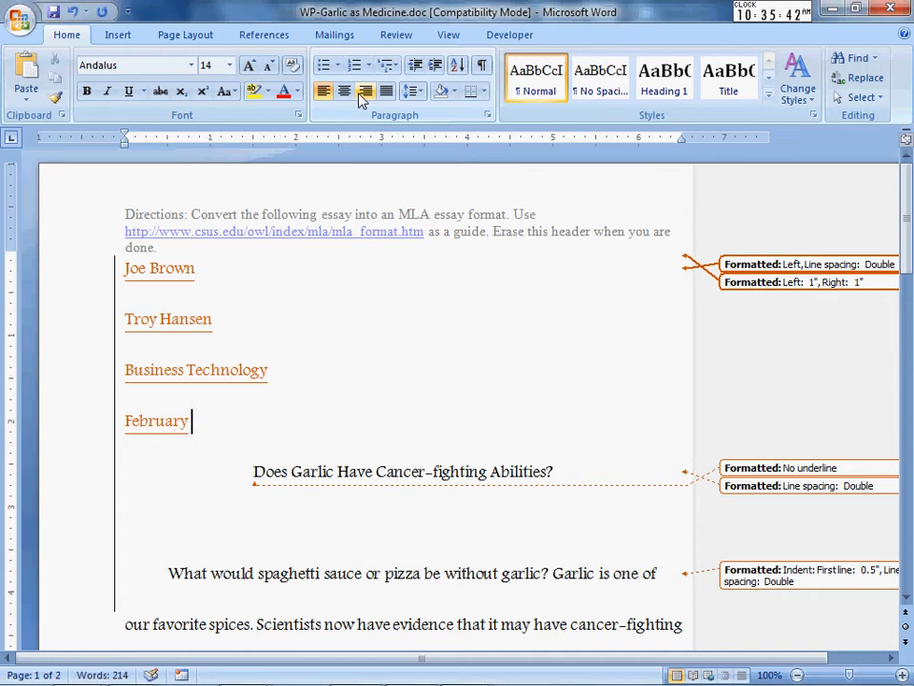
{"action": "type", "text": "2011"}
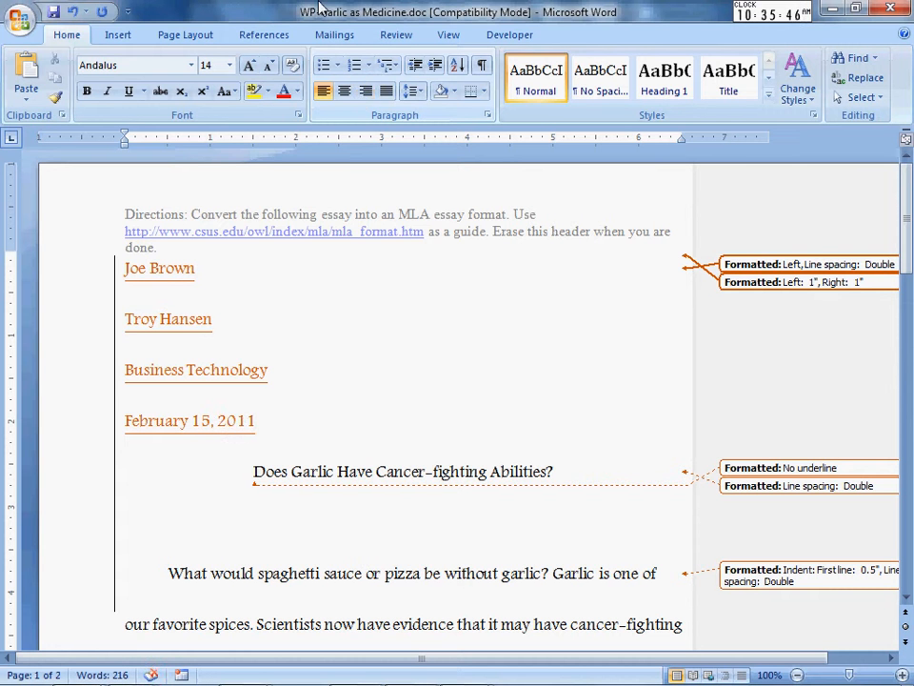
Set the whole essay to Times New Roman 12 pt.
{"action": "left_click_drag", "start_coordinate": [908, 170], "coordinate": [906, 136]}
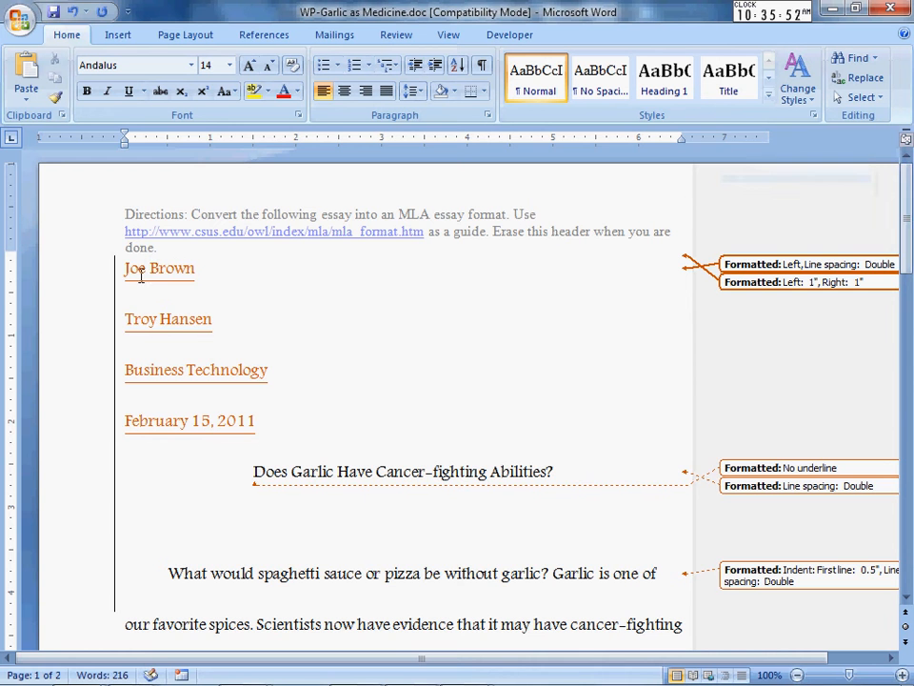
{"action": "left_click_drag", "start_coordinate": [124, 269], "coordinate": [597, 679]}
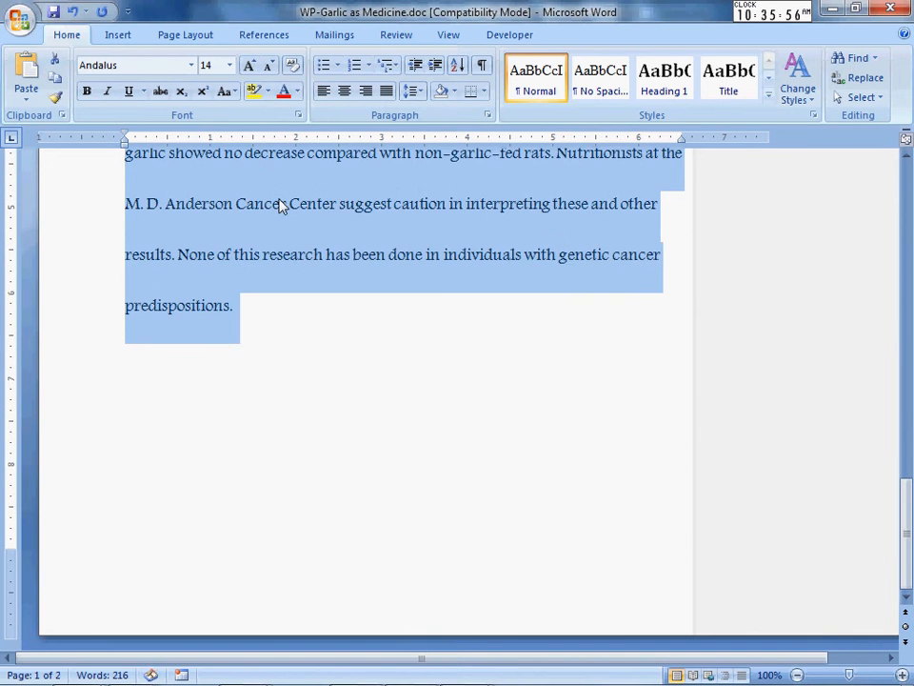
{"action": "left_click", "coordinate": [192, 65]}
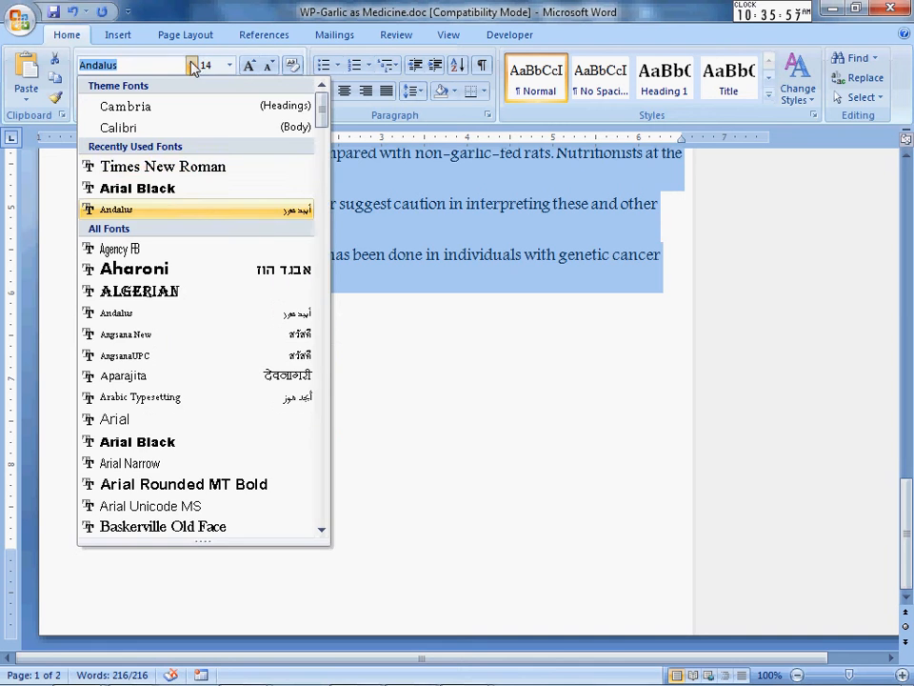
{"action": "left_click", "coordinate": [160, 169]}
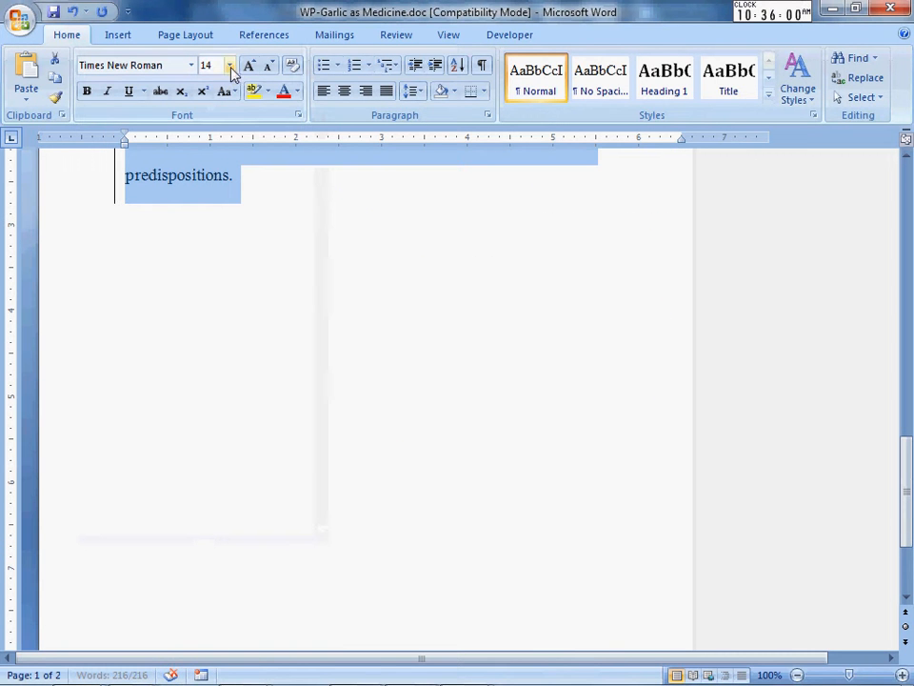
{"action": "left_click", "coordinate": [230, 65]}
{"action": "left_click", "coordinate": [210, 146]}
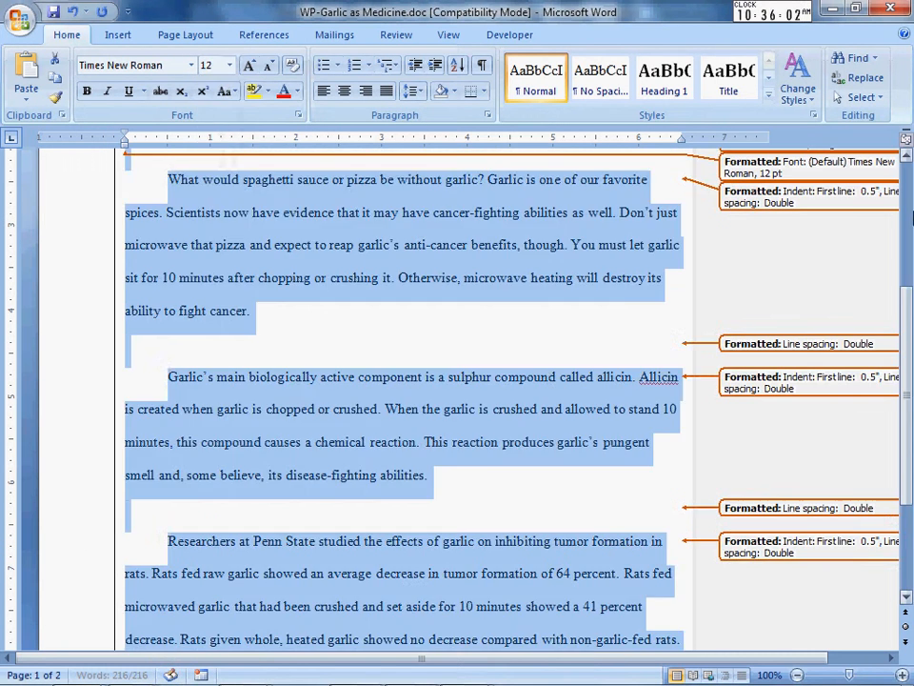
Save and close WP-Garlic as Medicine.doc, then minimize the Directions document.
{"action": "left_click_drag", "start_coordinate": [908, 297], "coordinate": [909, 183]}
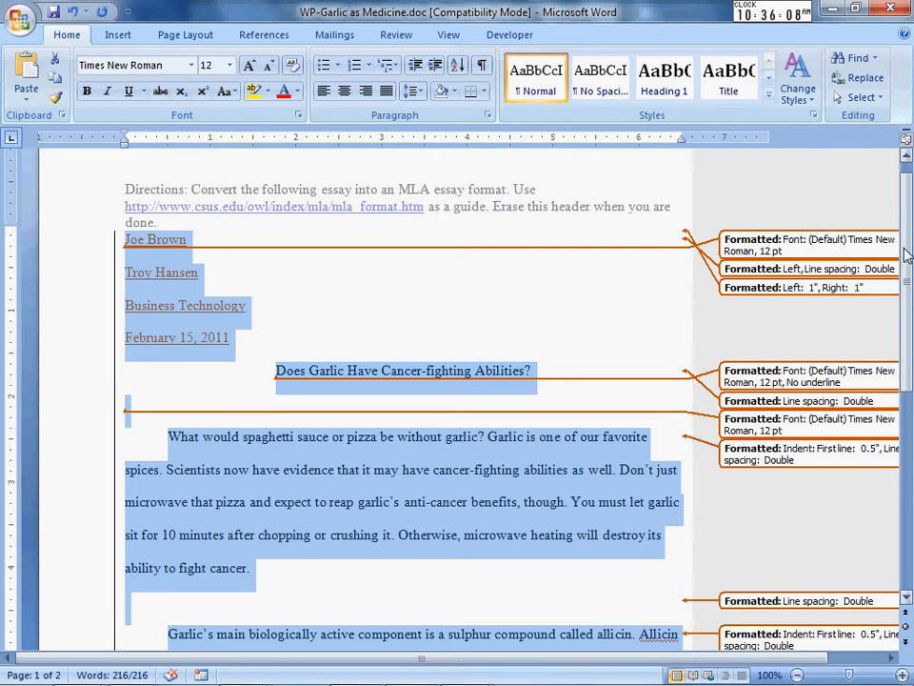
{"action": "mouse_move", "coordinate": [906, 263]}
{"action": "left_mouse_down"}
{"action": "mouse_move", "coordinate": [912, 398]}
{"action": "mouse_move", "coordinate": [912, 256]}
{"action": "left_mouse_up"}
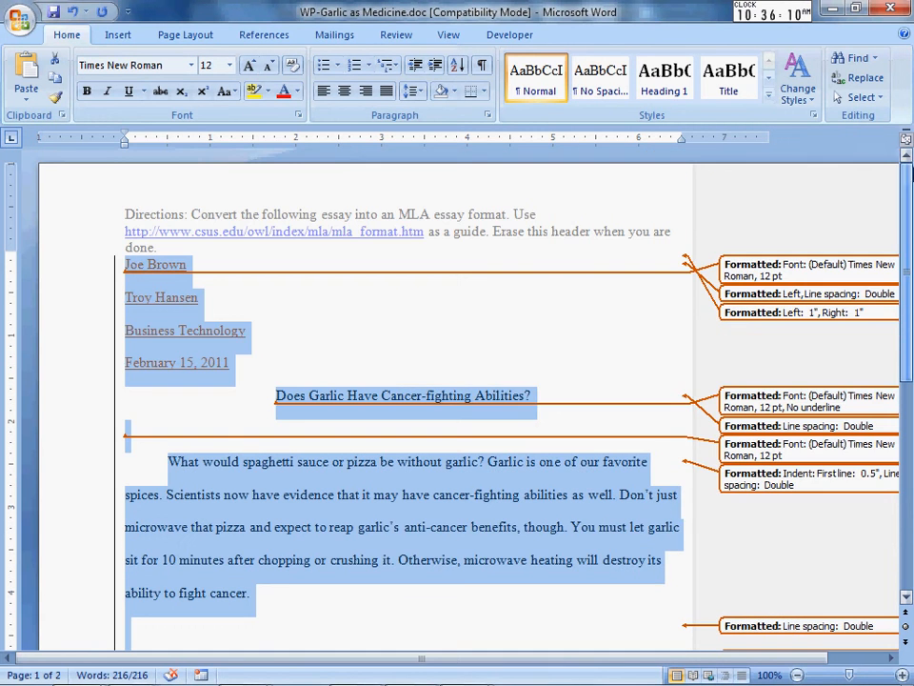
{"action": "left_click", "coordinate": [893, 9]}
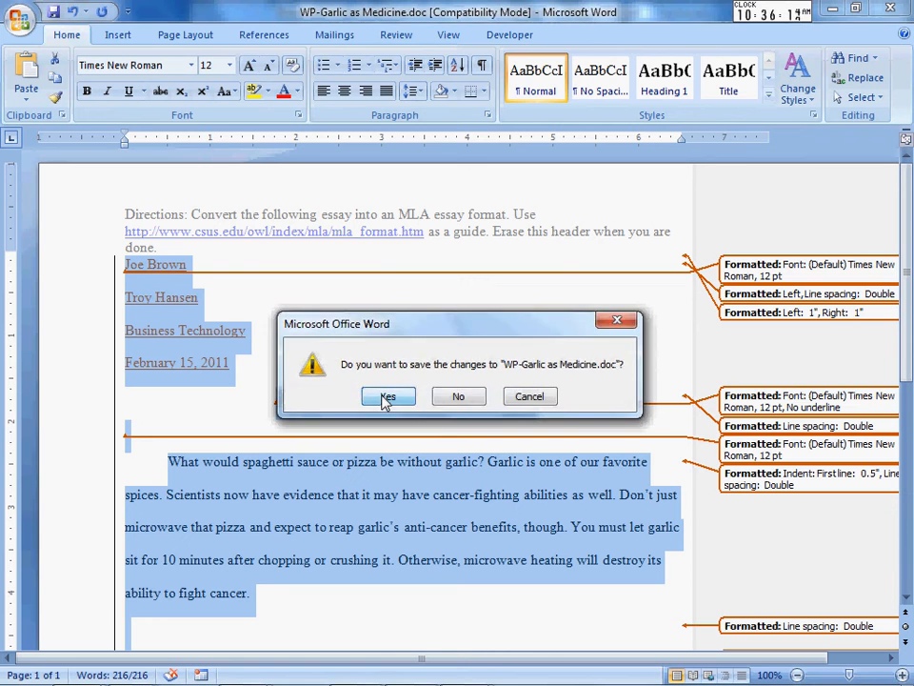
{"action": "left_click", "coordinate": [387, 397]}
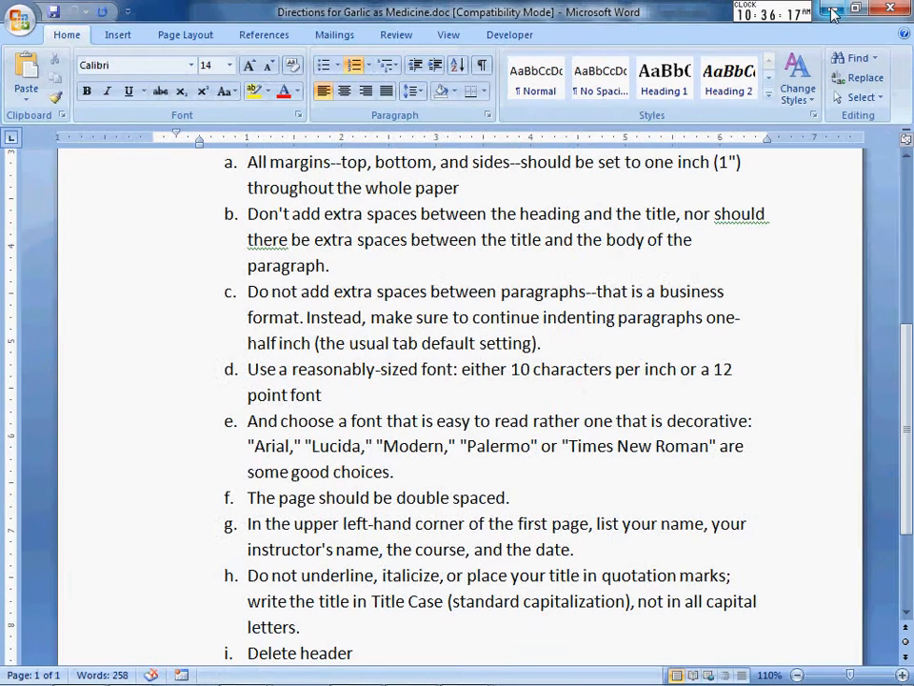
{"action": "left_click", "coordinate": [832, 11]}
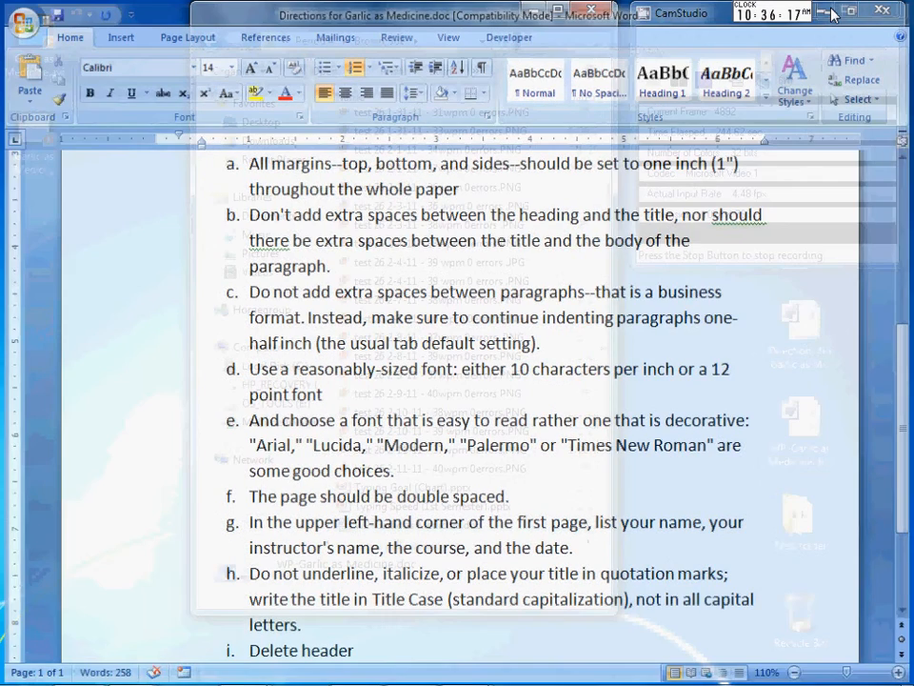
Reopen WP-Garlic as Medicine.doc from the Explorer folder.
{"action": "mouse_move", "coordinate": [452, 684]}
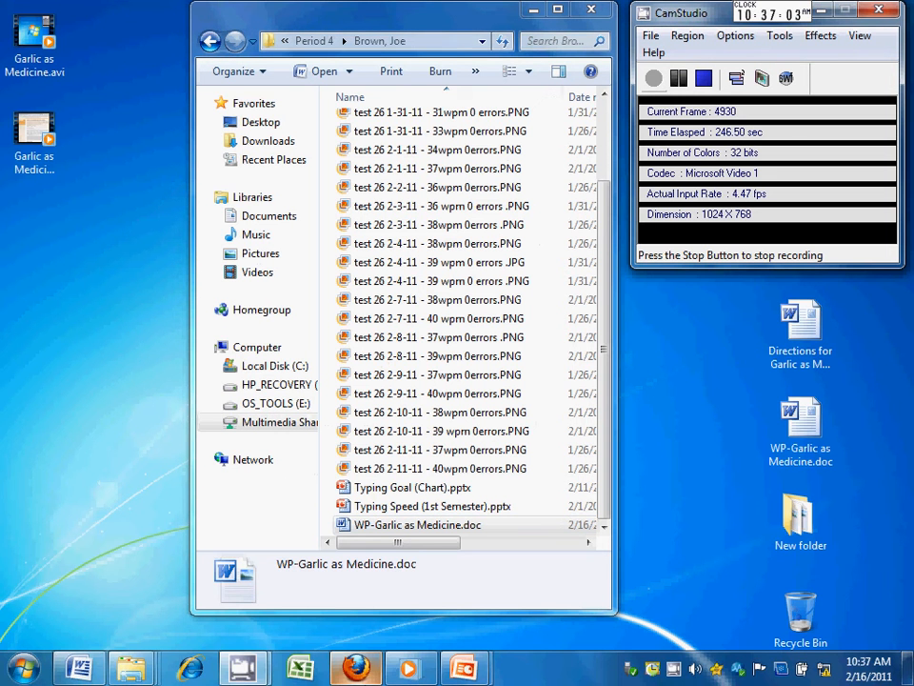
{"action": "double_click", "coordinate": [400, 530]}
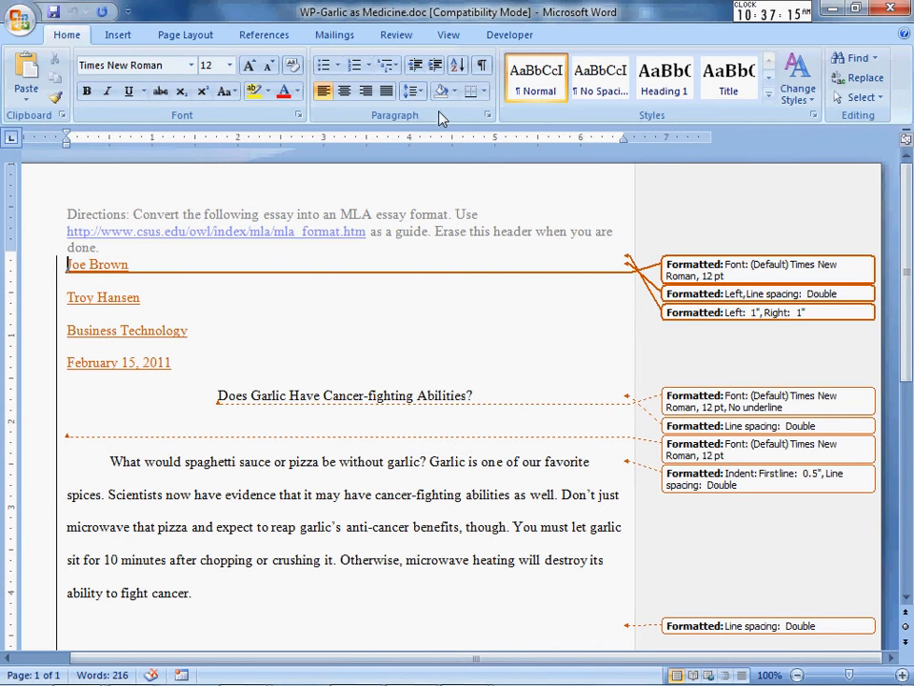
Accept each tracked formatting change on the Review tab until Word reports none remain.
{"action": "left_click", "coordinate": [397, 35]}
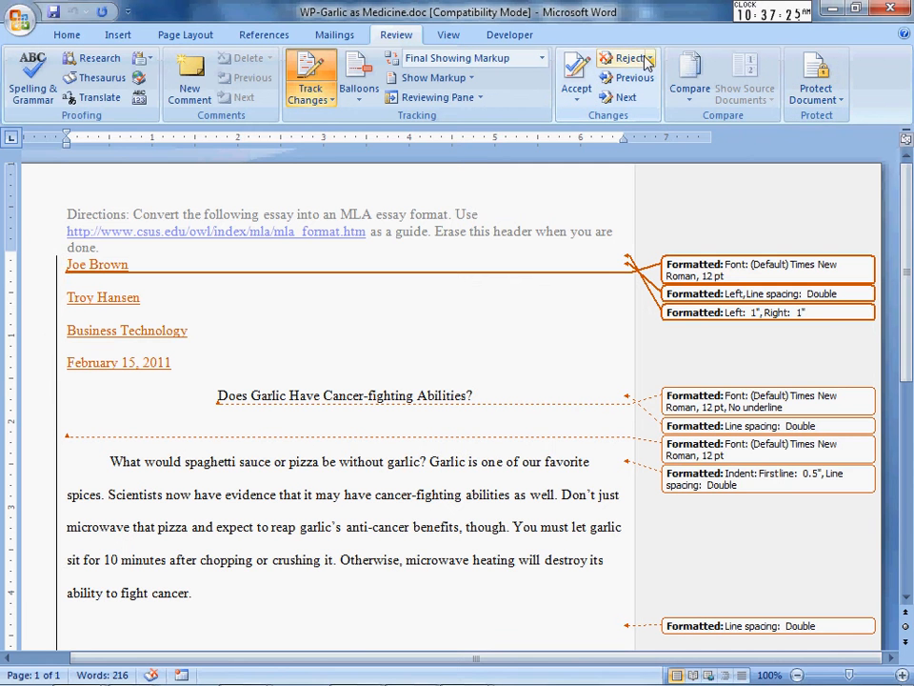
{"action": "left_click", "coordinate": [577, 76]}
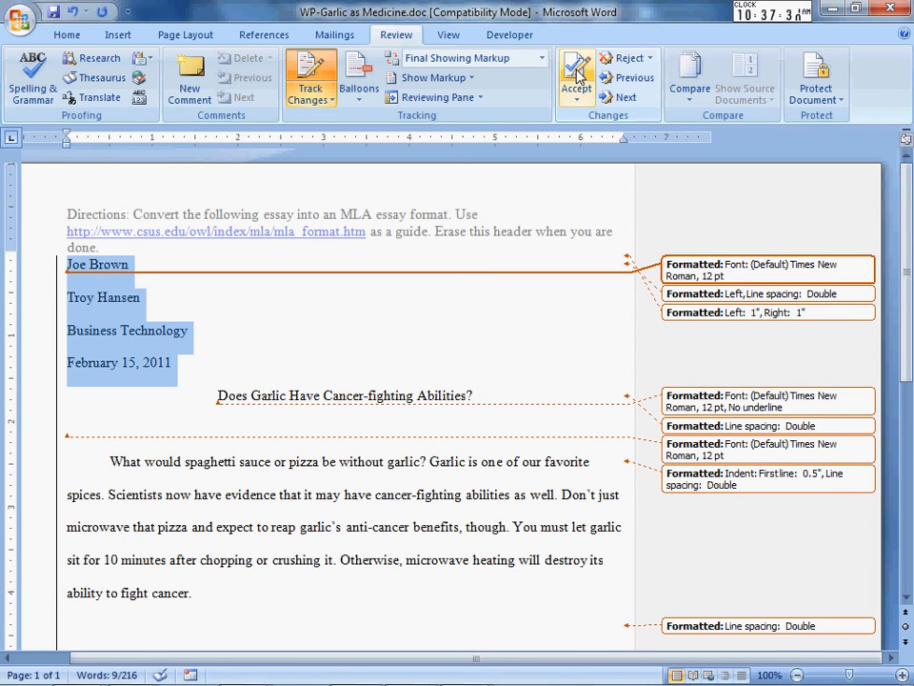
{"action": "left_click", "coordinate": [577, 76]}
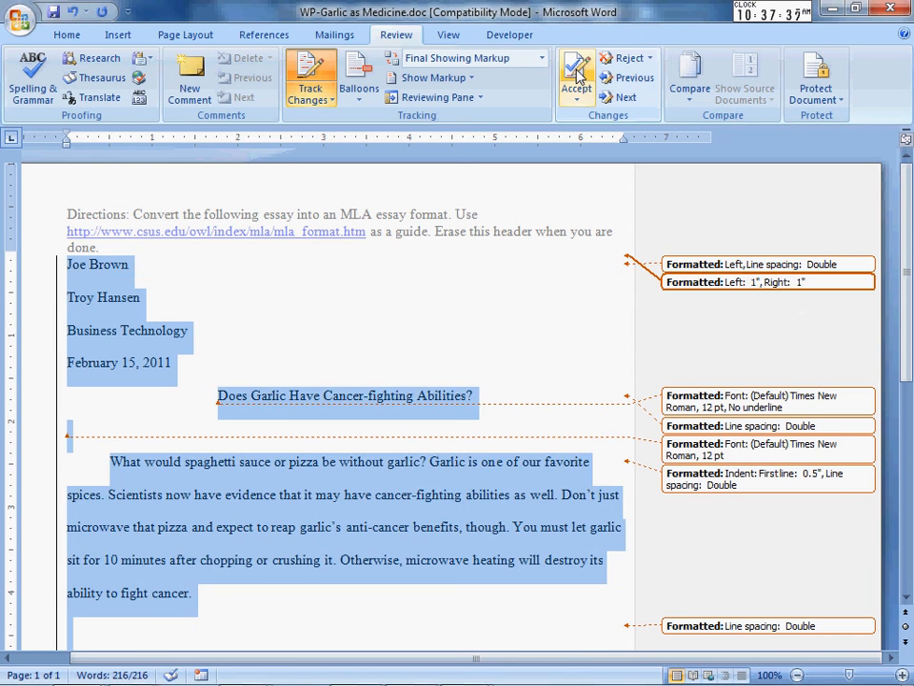
{"action": "left_click", "coordinate": [577, 76]}
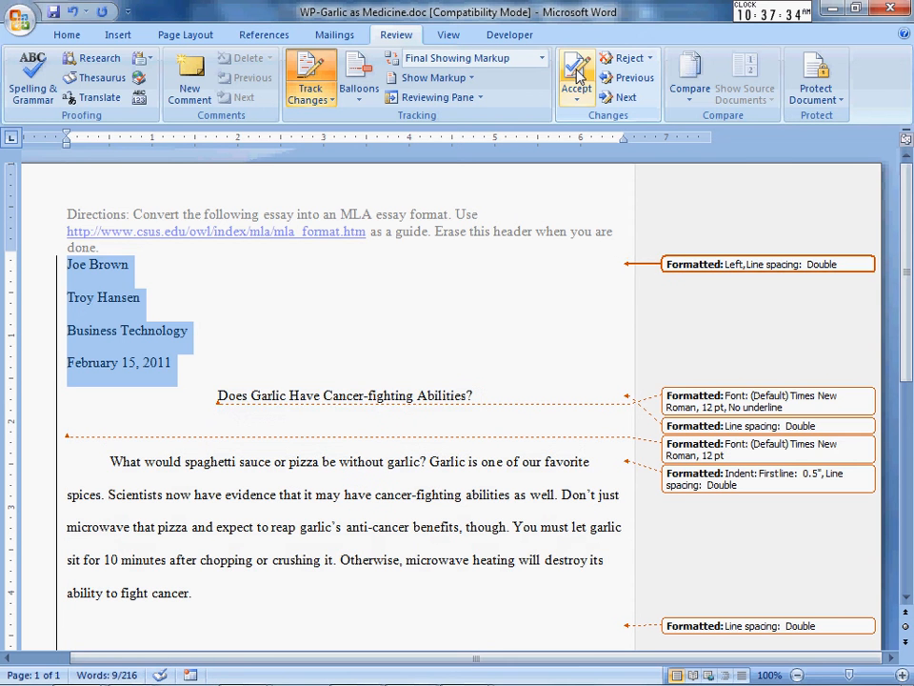
{"action": "left_click", "coordinate": [577, 76]}
{"action": "left_click", "coordinate": [577, 76]}
{"action": "left_click", "coordinate": [578, 77]}
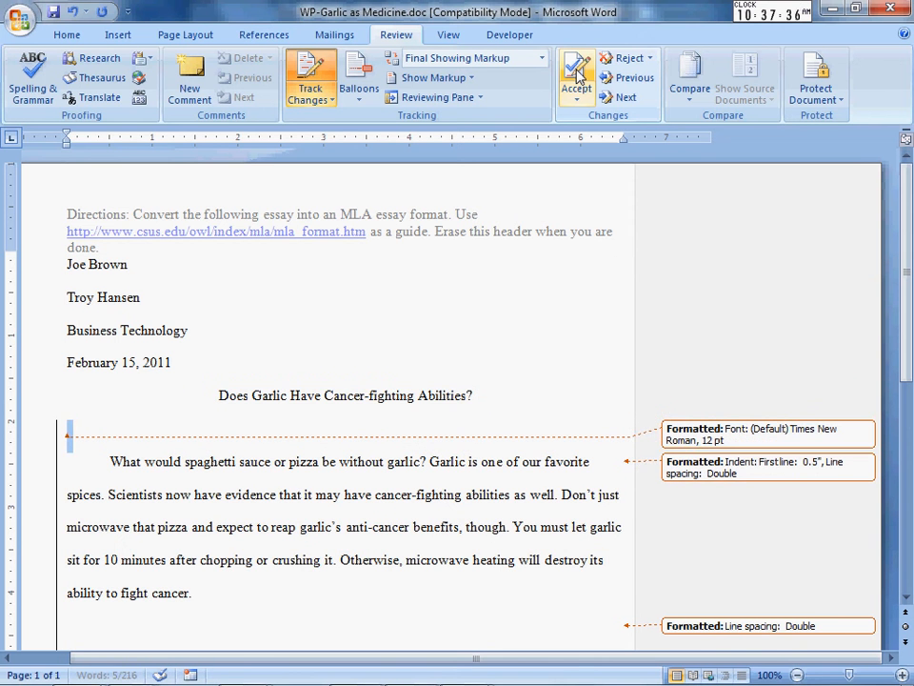
{"action": "left_click", "coordinate": [577, 76]}
{"action": "left_click", "coordinate": [577, 76]}
{"action": "left_click", "coordinate": [577, 76]}
{"action": "left_click", "coordinate": [577, 76]}
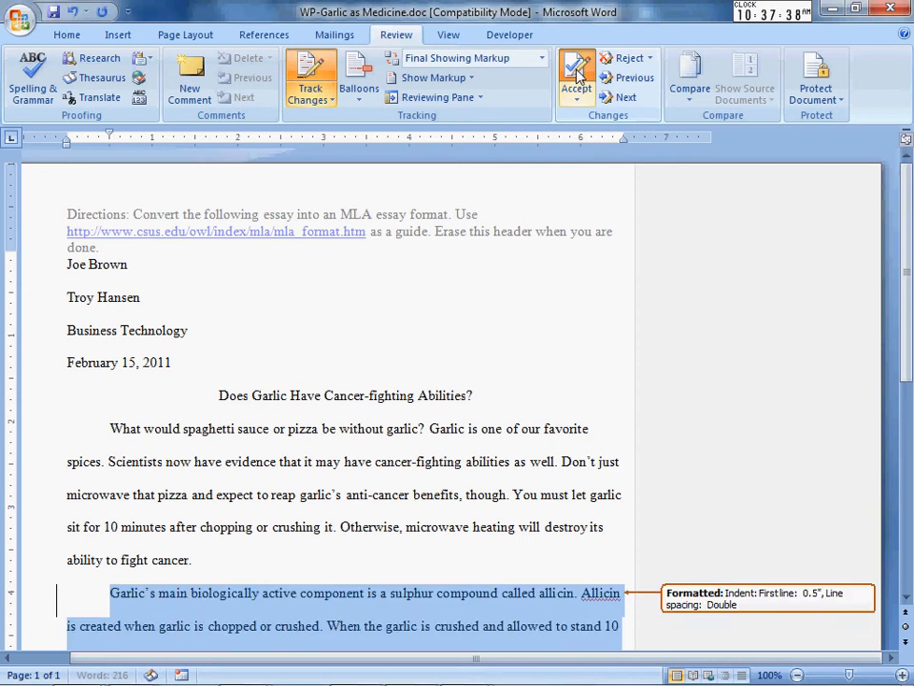
{"action": "left_click", "coordinate": [577, 76]}
{"action": "left_click", "coordinate": [577, 76]}
{"action": "left_click", "coordinate": [577, 76]}
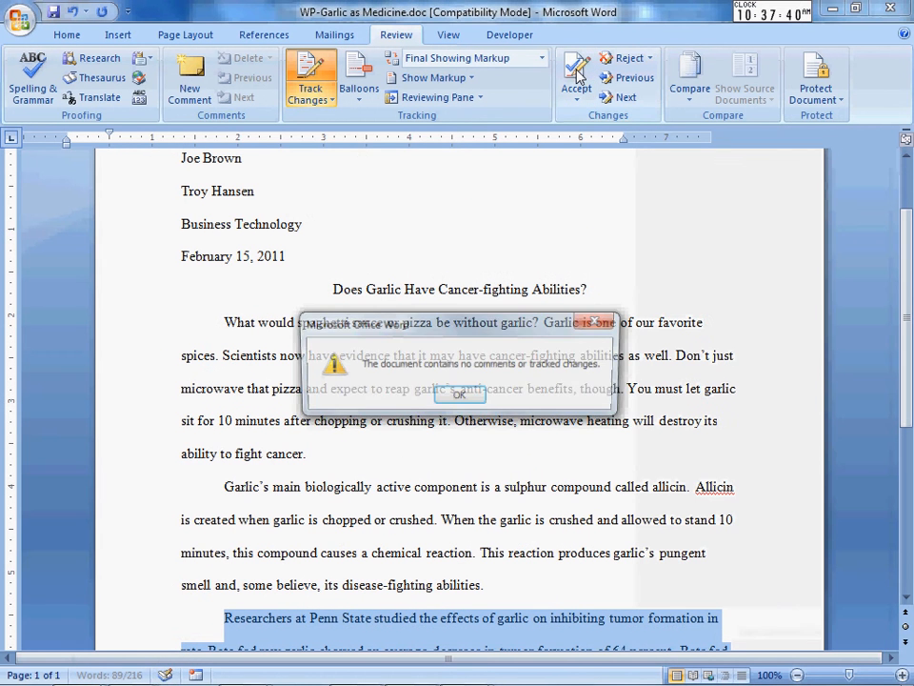
{"action": "left_click", "coordinate": [460, 397]}
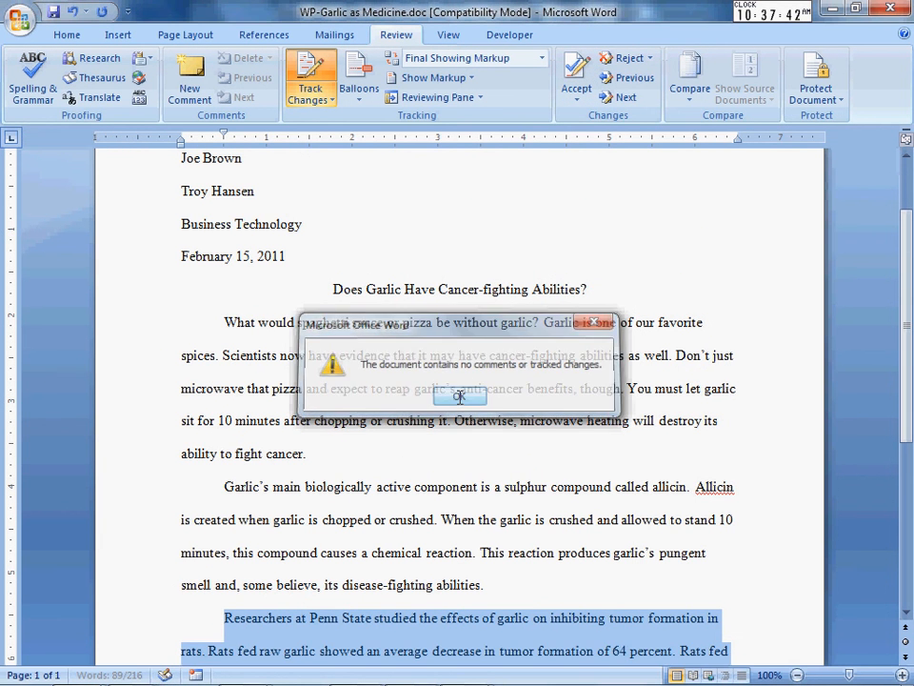
{"action": "scroll", "coordinate": [909, 341], "scroll_direction": "down", "scroll_amount": 3}
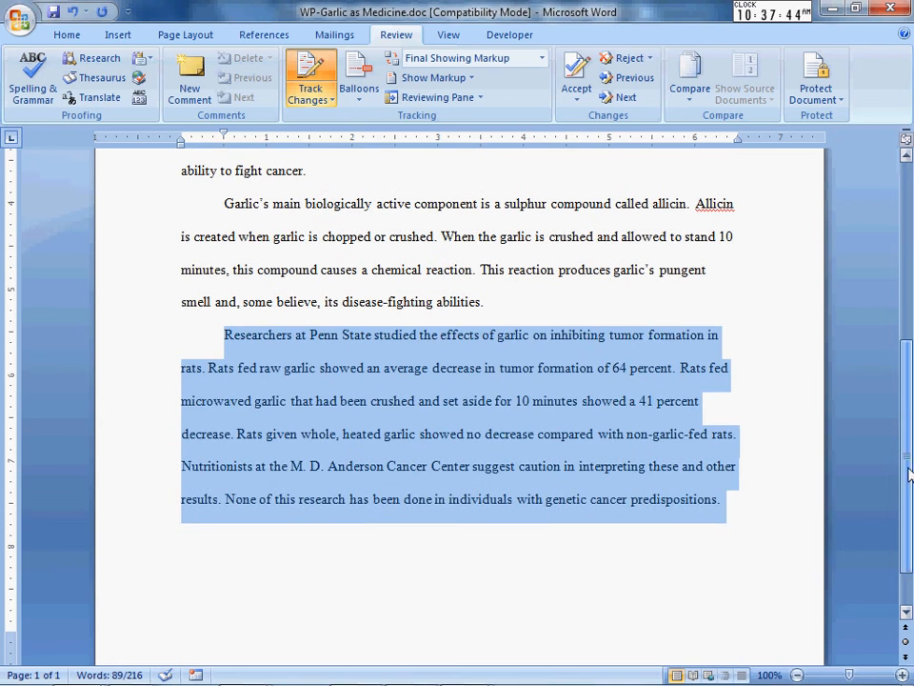
{"action": "left_click", "coordinate": [737, 519]}
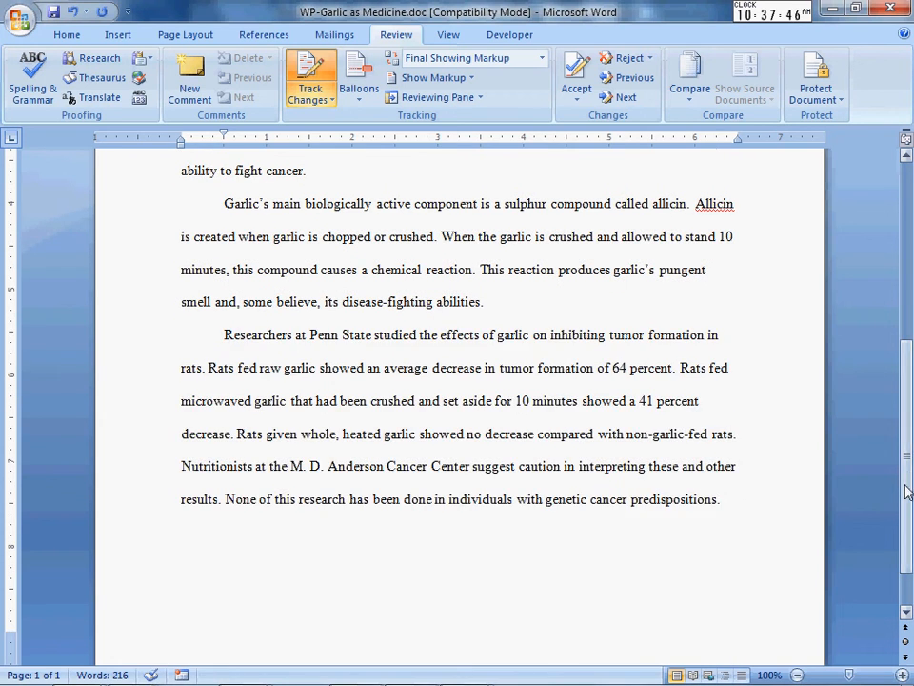
{"action": "scroll", "coordinate": [909, 387], "scroll_direction": "up", "scroll_amount": 3}
{"action": "scroll", "coordinate": [910, 388], "scroll_direction": "up", "scroll_amount": 4}
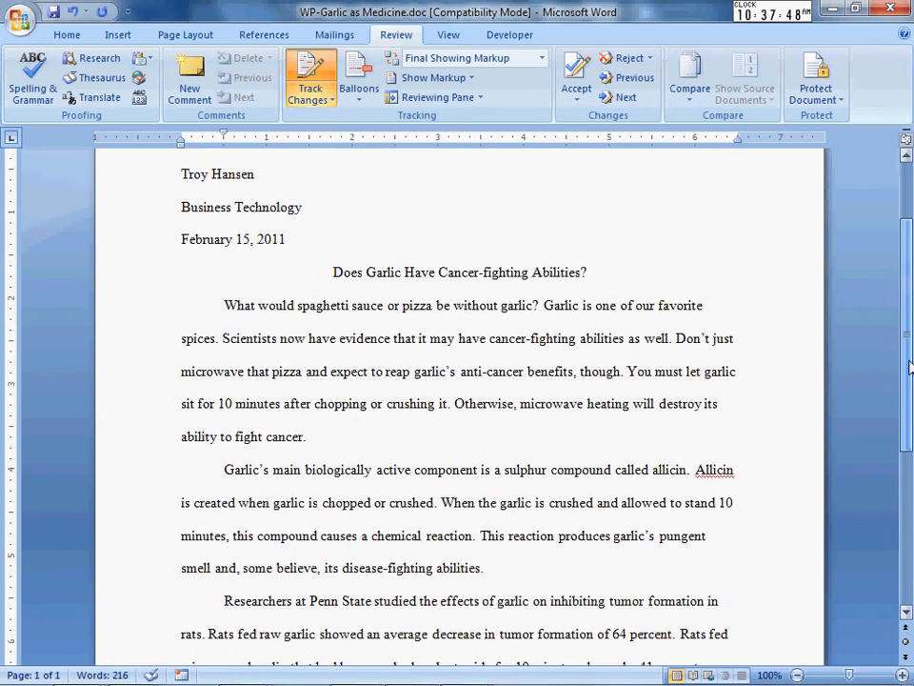
{"action": "scroll", "coordinate": [910, 371], "scroll_direction": "down", "scroll_amount": 2}
{"action": "scroll", "coordinate": [909, 372], "scroll_direction": "down", "scroll_amount": 1}
{"action": "scroll", "coordinate": [900, 316], "scroll_direction": "up", "scroll_amount": 4}
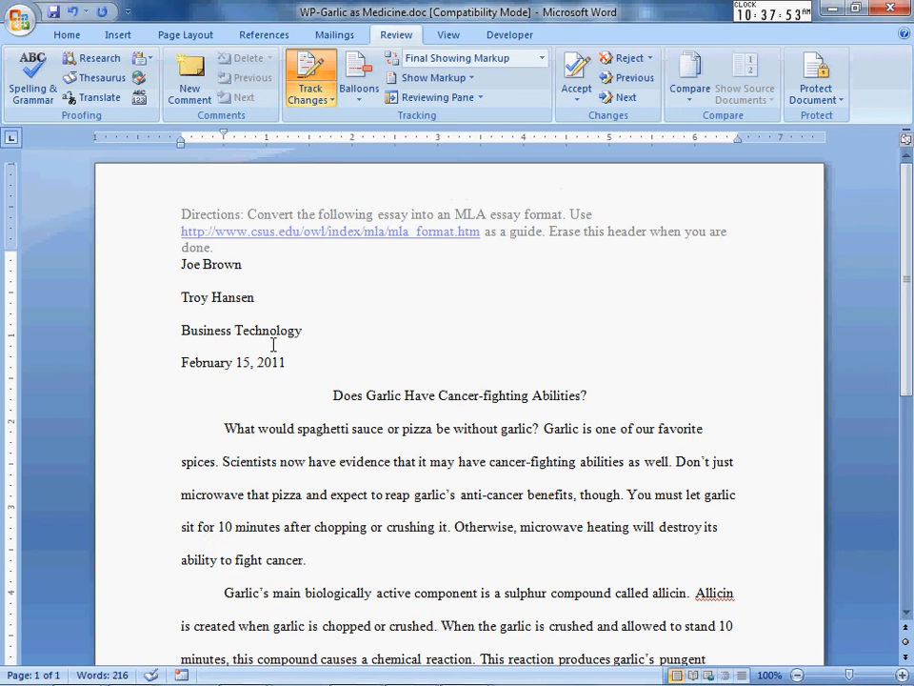
Delete the directions text from the page header, leaving it tracked as a deletion.
{"action": "double_click", "coordinate": [245, 230]}
{"action": "left_click_drag", "start_coordinate": [226, 248], "coordinate": [190, 197]}
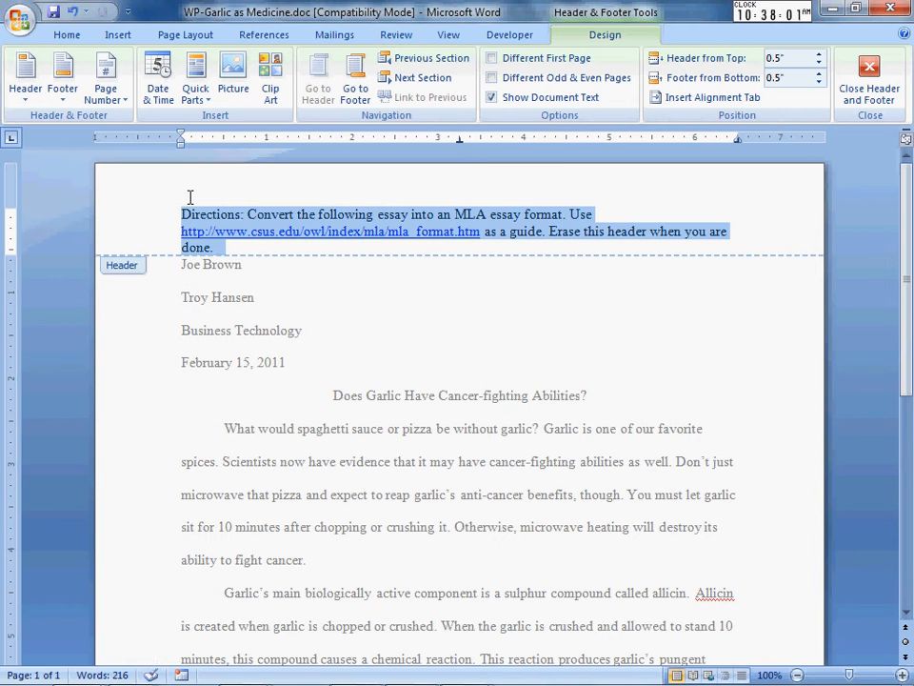
{"action": "key", "text": "Delete"}
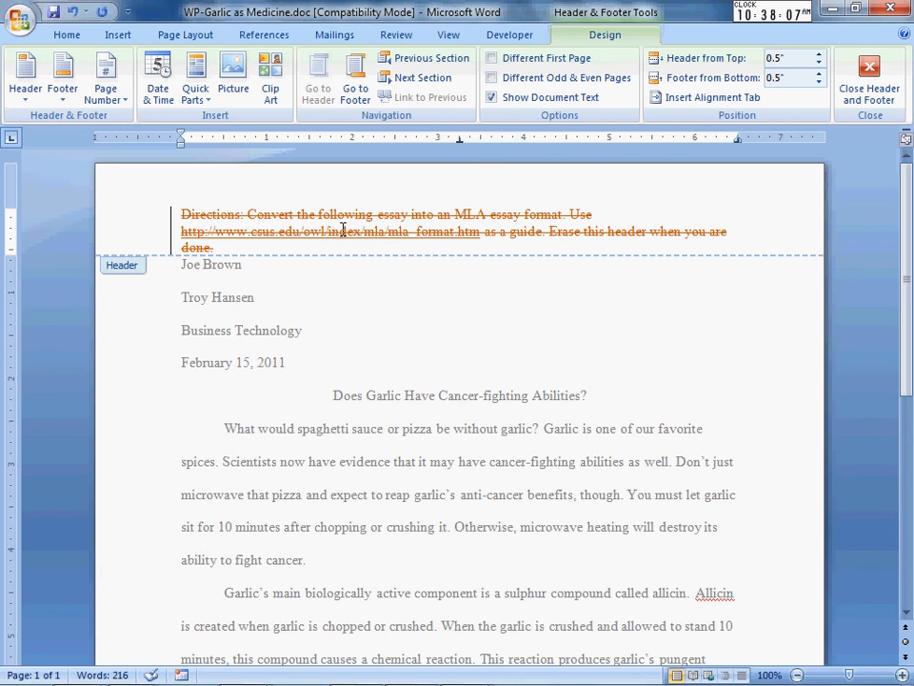
Turn off Track Changes and select the struck-through directions in the header.
{"action": "left_click", "coordinate": [404, 37]}
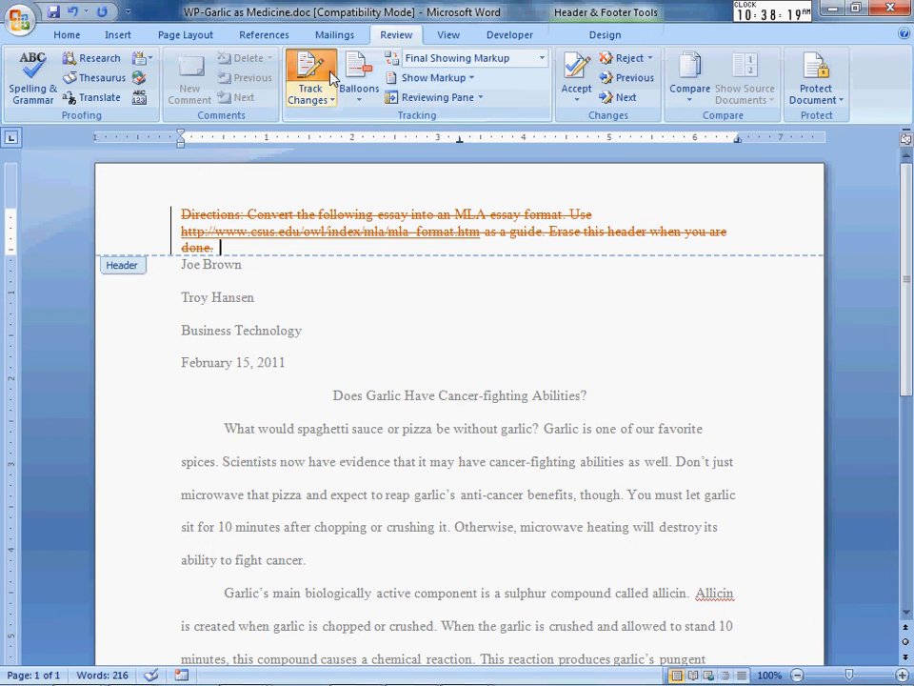
{"action": "left_click", "coordinate": [308, 86]}
{"action": "left_click", "coordinate": [337, 189]}
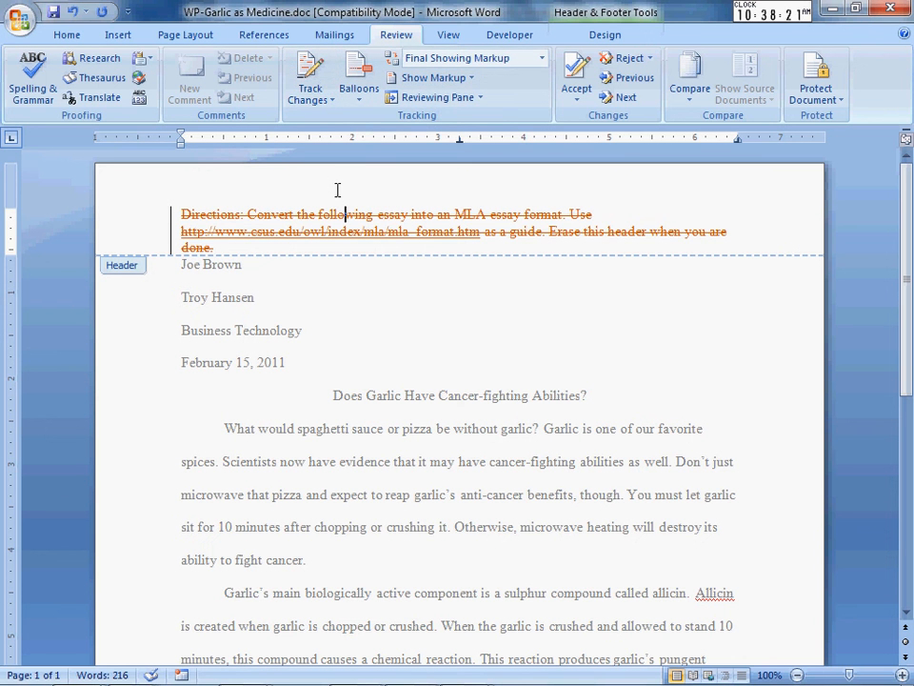
{"action": "left_click_drag", "start_coordinate": [249, 246], "coordinate": [149, 200]}
Permanently delete the struck-through header directions, then close the garlic essay window.
{"action": "key", "text": "Delete"}
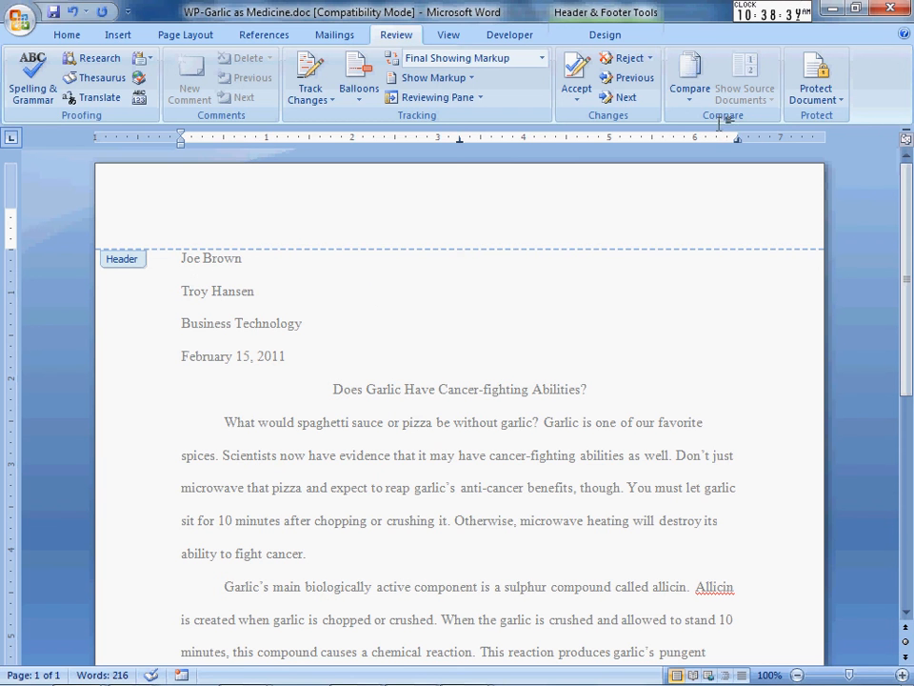
{"action": "left_click", "coordinate": [877, 7]}
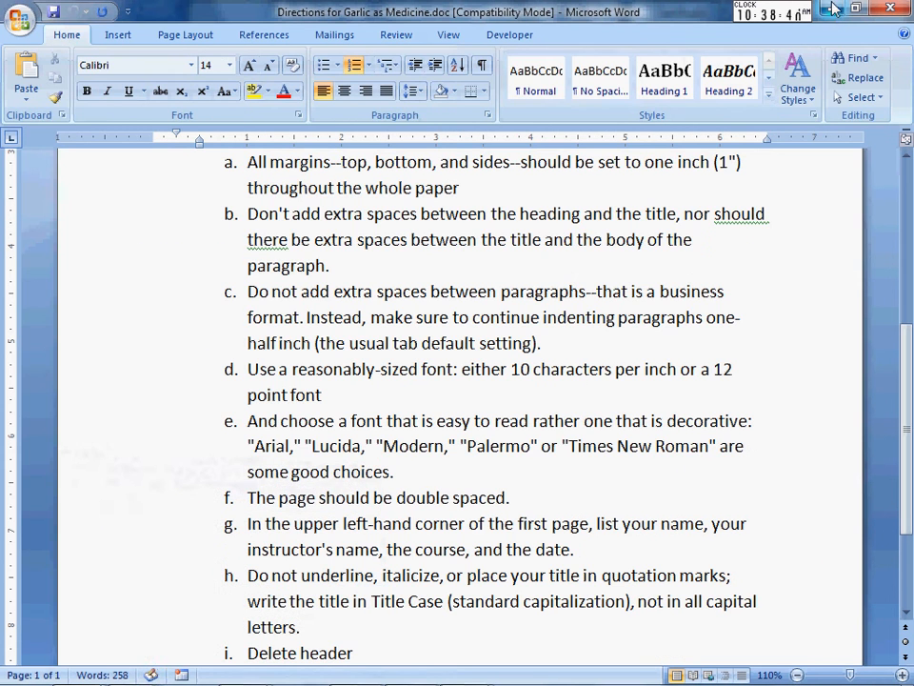